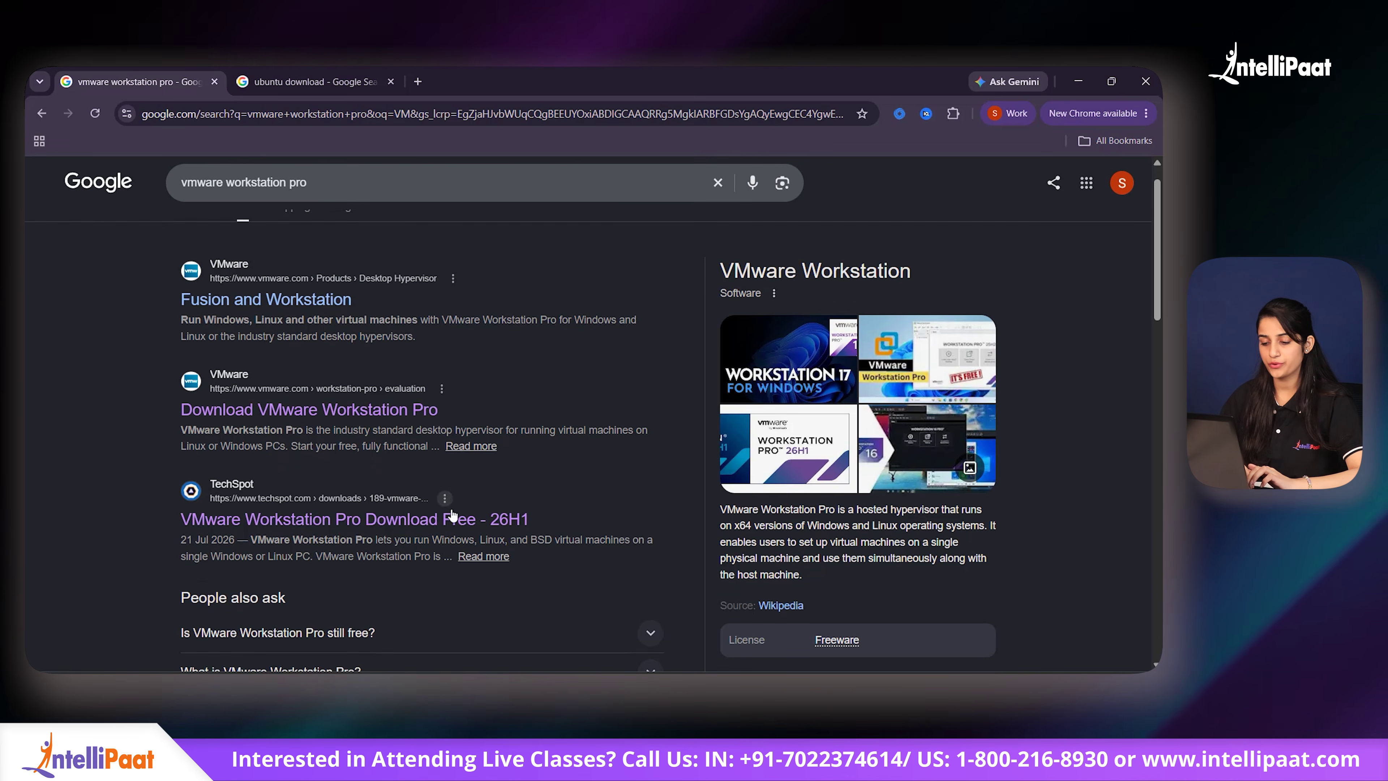
Step: Download the VMware Workstation Pro 17.6.4 installer from TechSpot, dismissing the ad
click(421, 528)
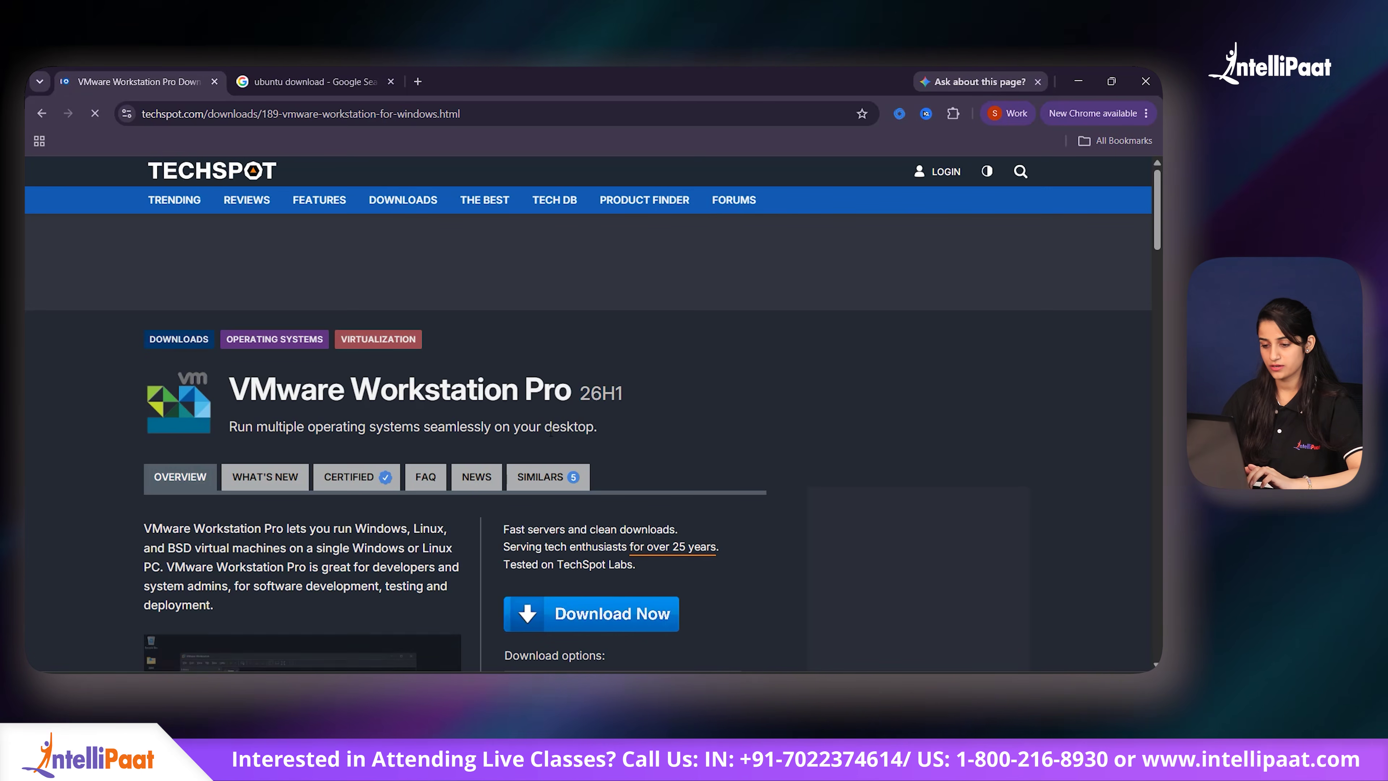
scroll(687, 381, down, 5)
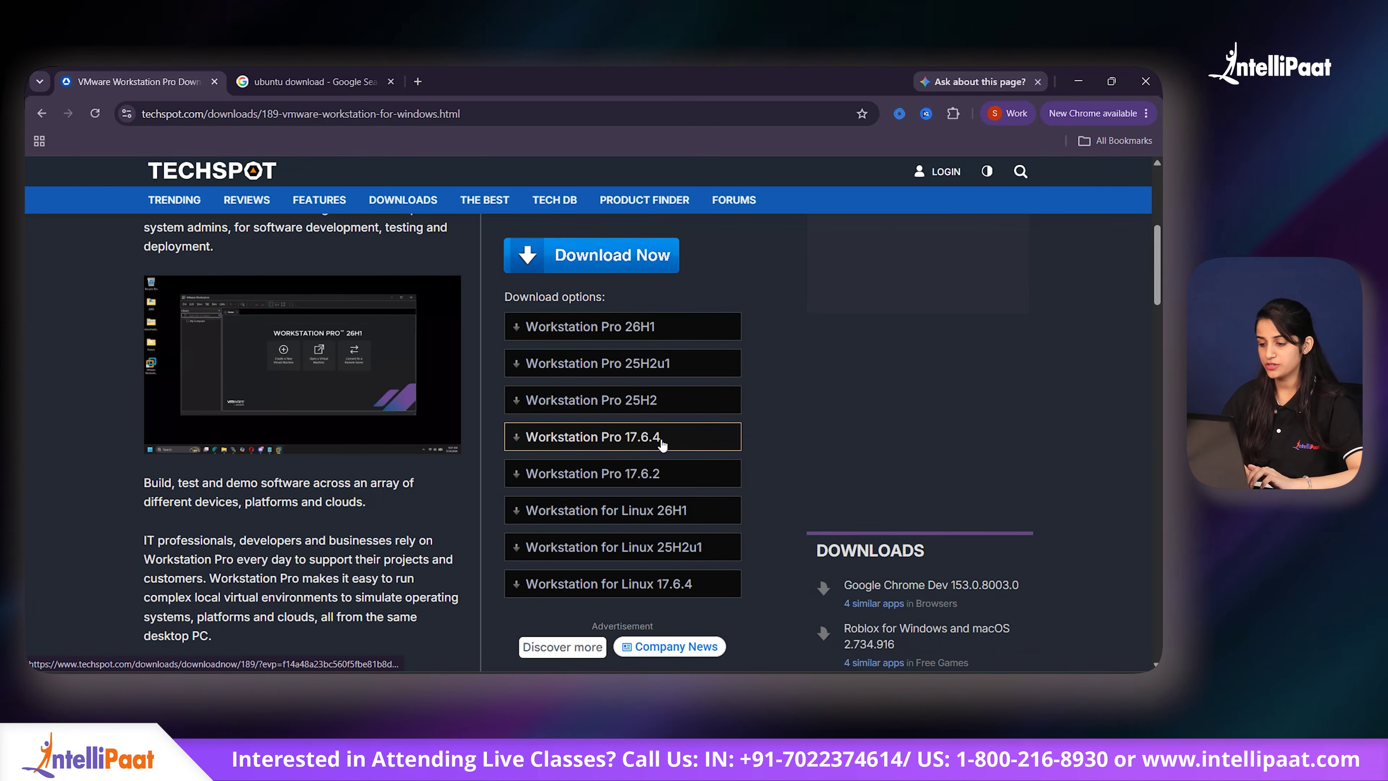
click(662, 445)
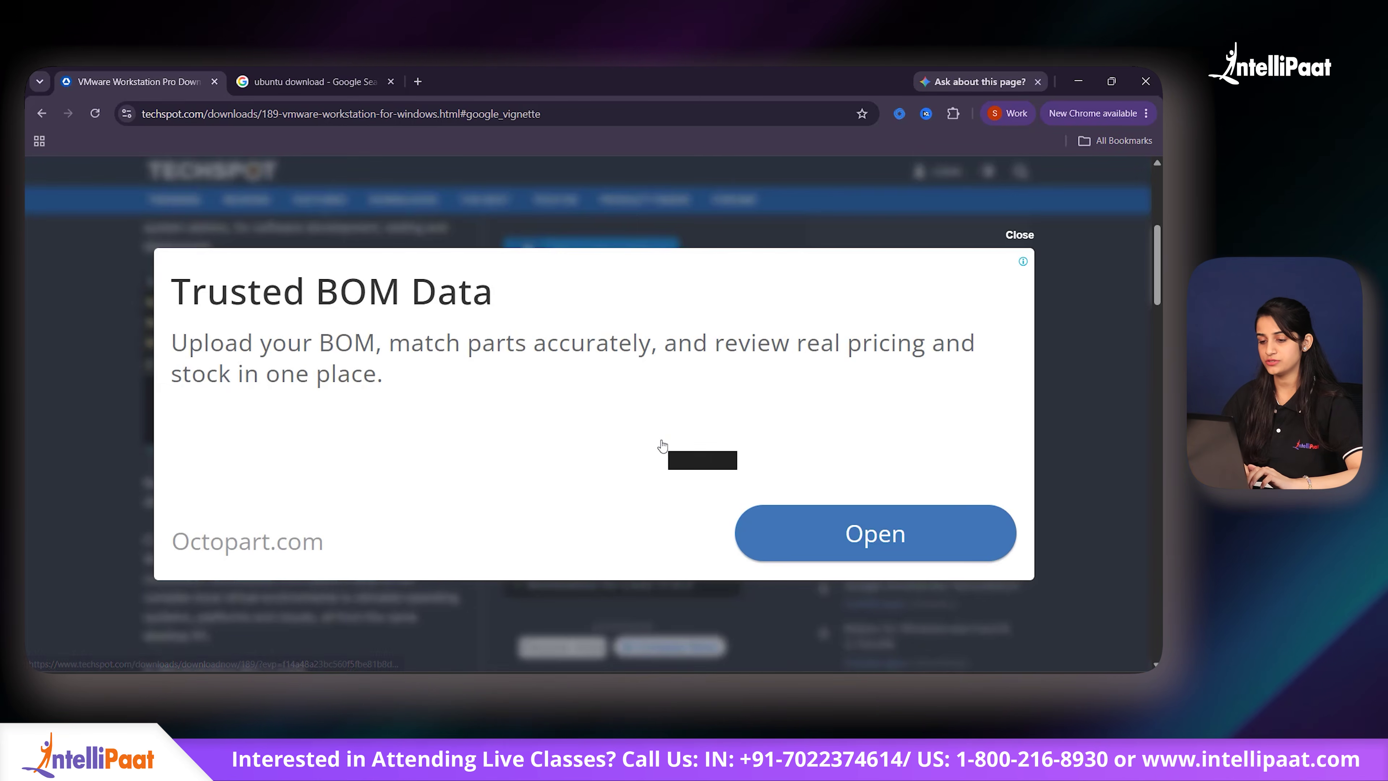
click(1020, 235)
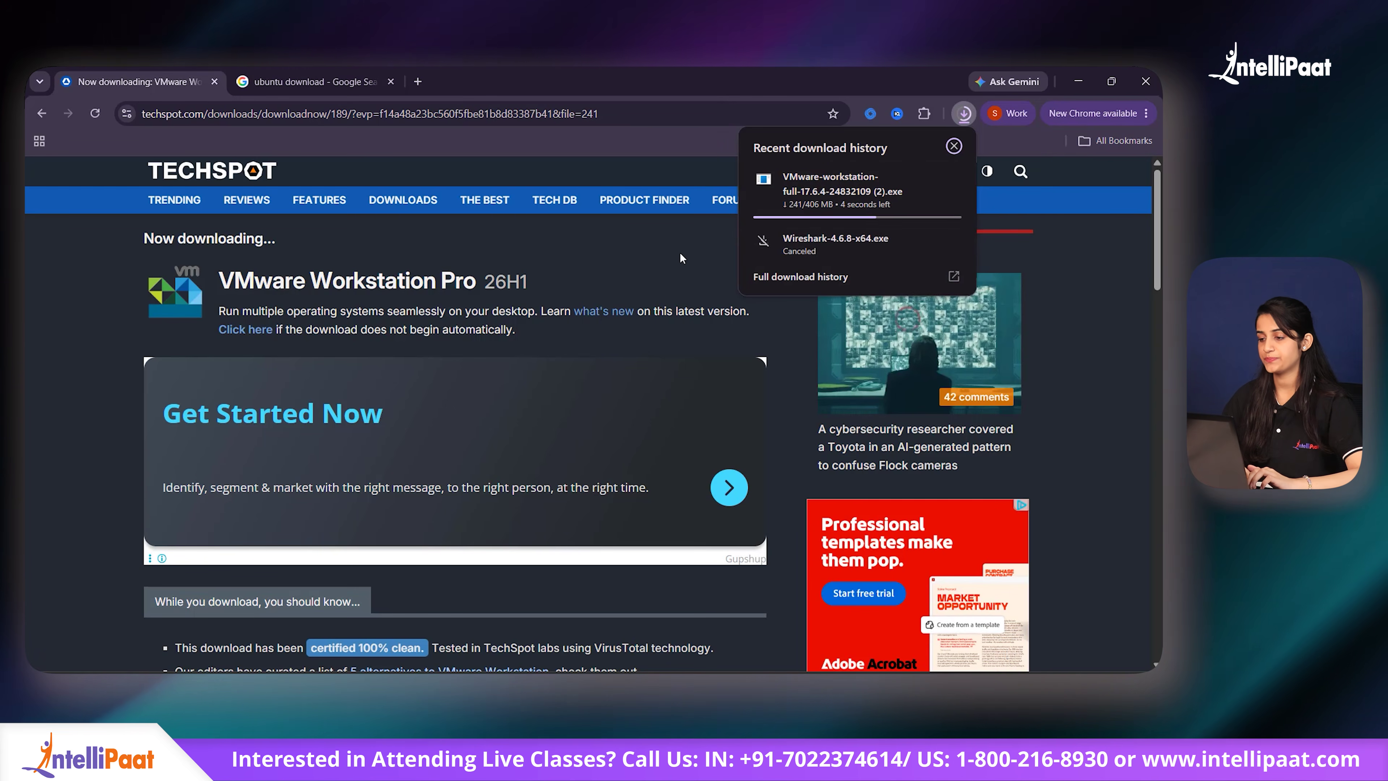
Step: Check the 406 MB installer's download progress, then go back to the 'ubuntu download' results
click(965, 113)
click(965, 114)
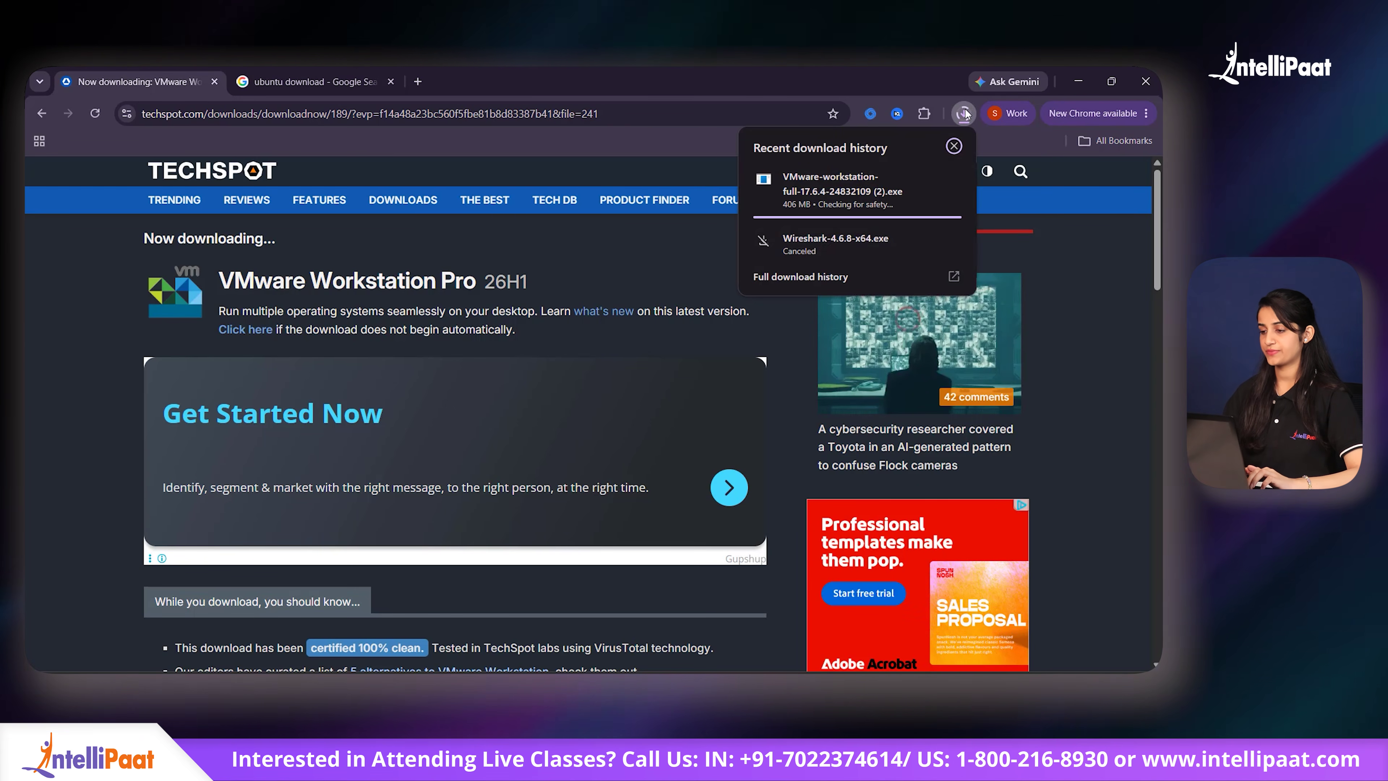
click(654, 252)
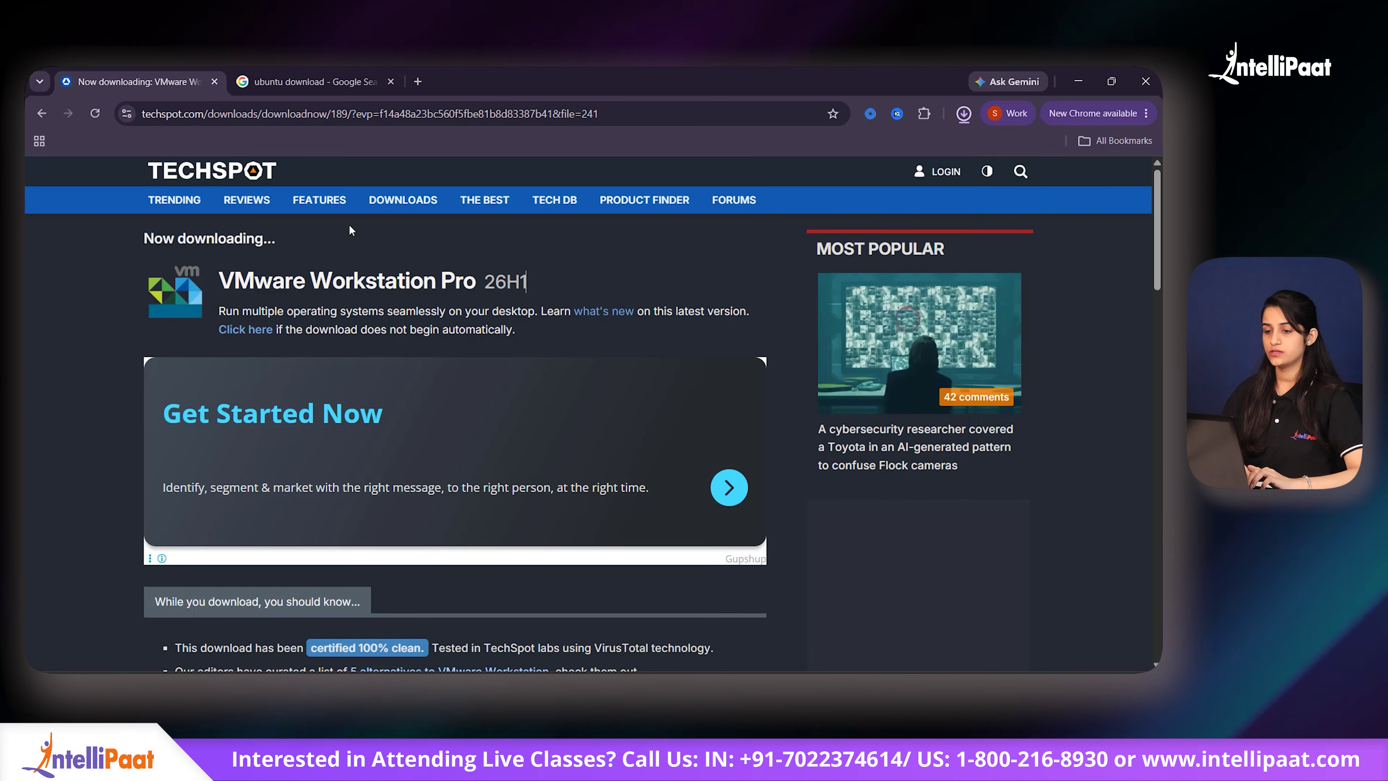
click(326, 79)
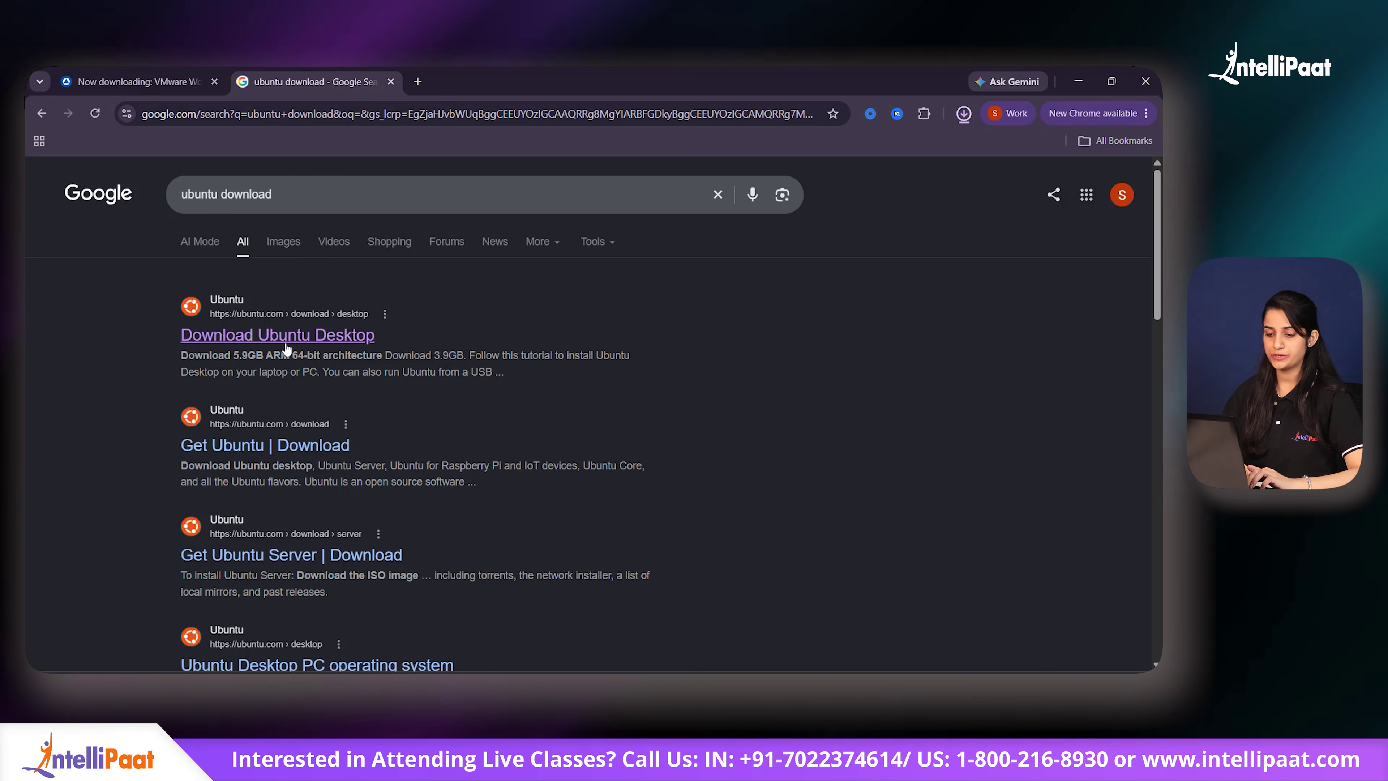
Step: Open the Download Ubuntu Desktop page and scroll to the download options
click(328, 339)
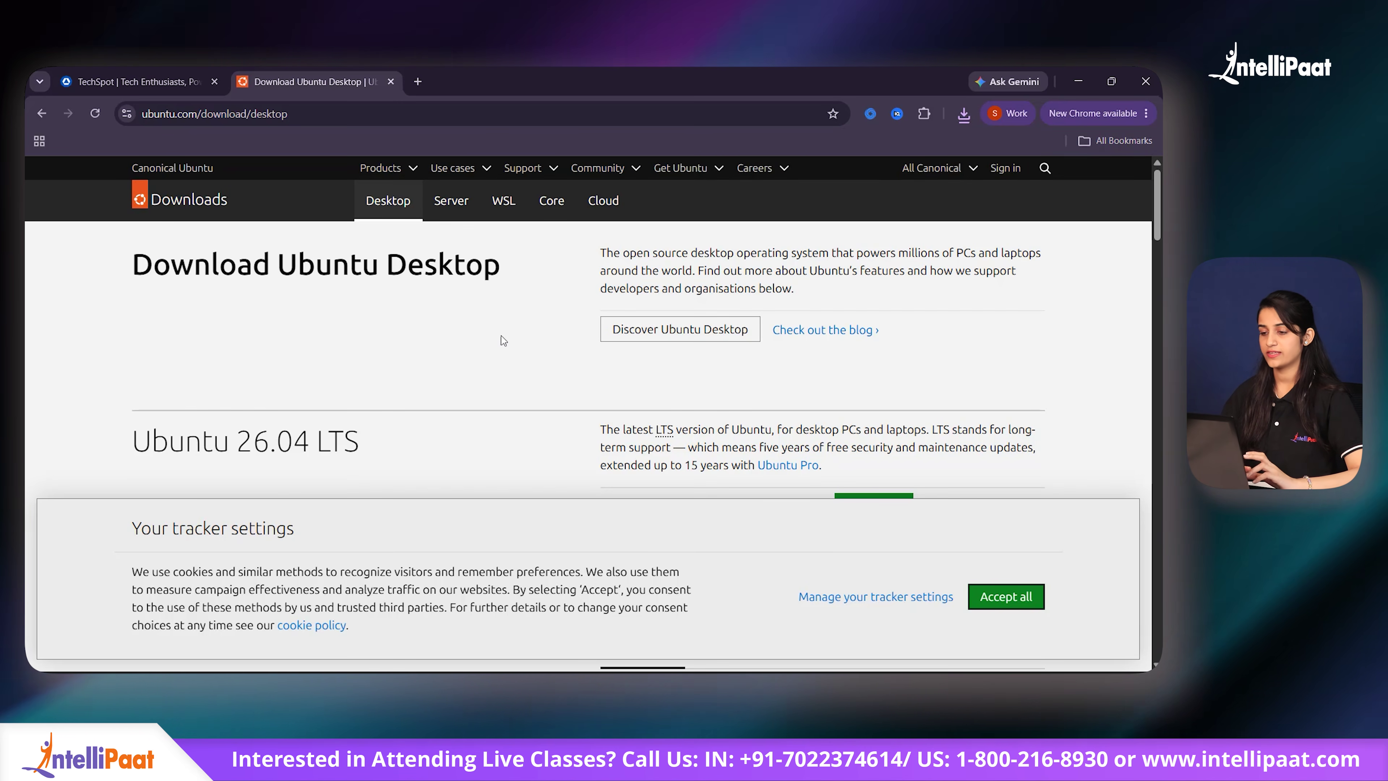
scroll(504, 340, down, 8)
scroll(503, 341, up, 3)
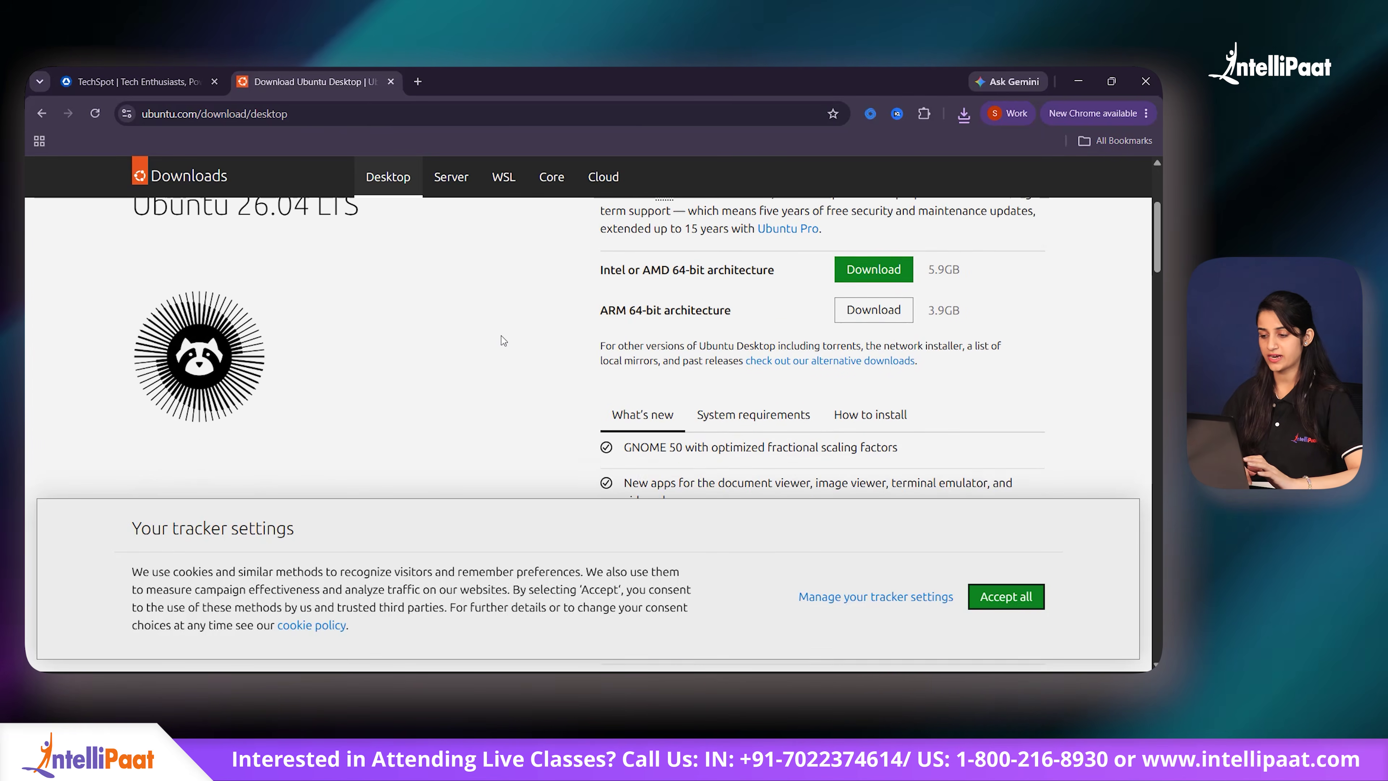
scroll(496, 340, down, 1)
scroll(547, 301, up, 3)
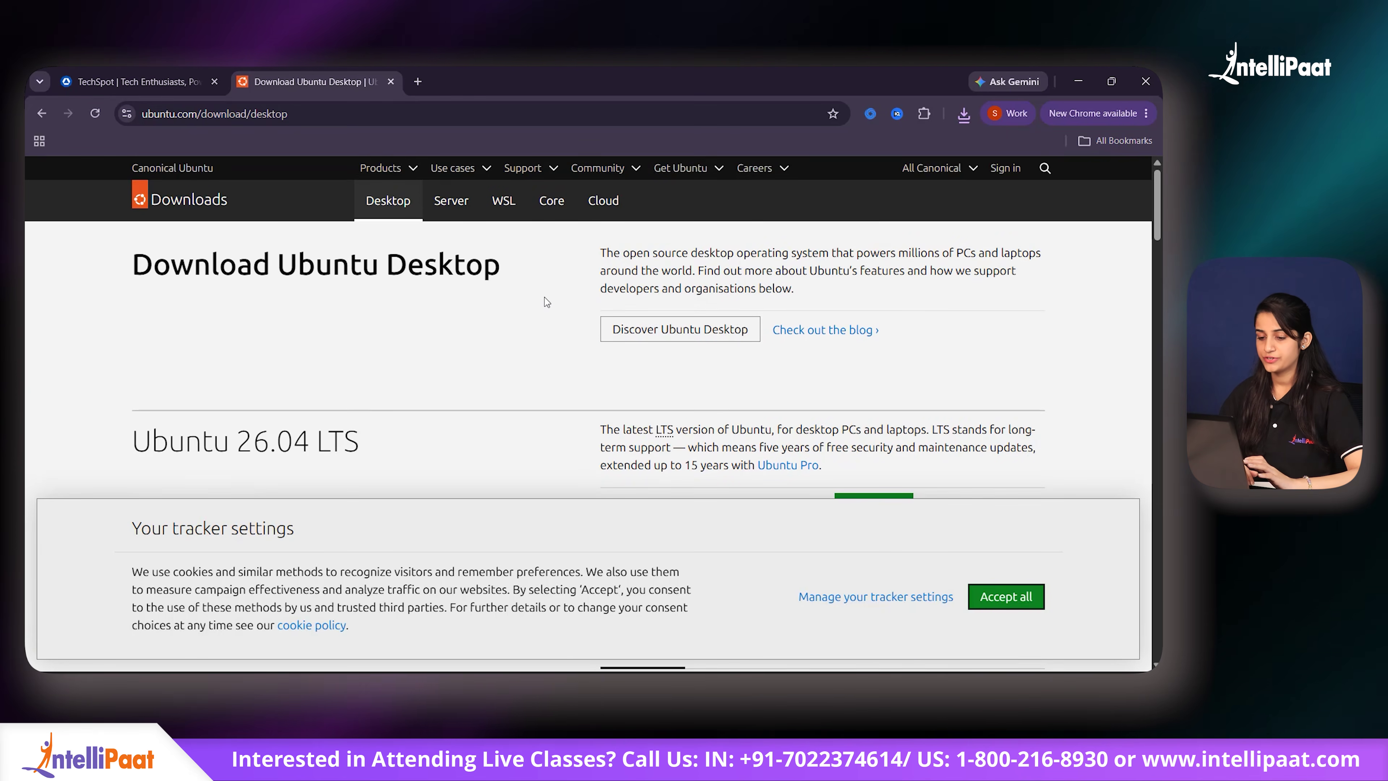
scroll(546, 302, down, 3)
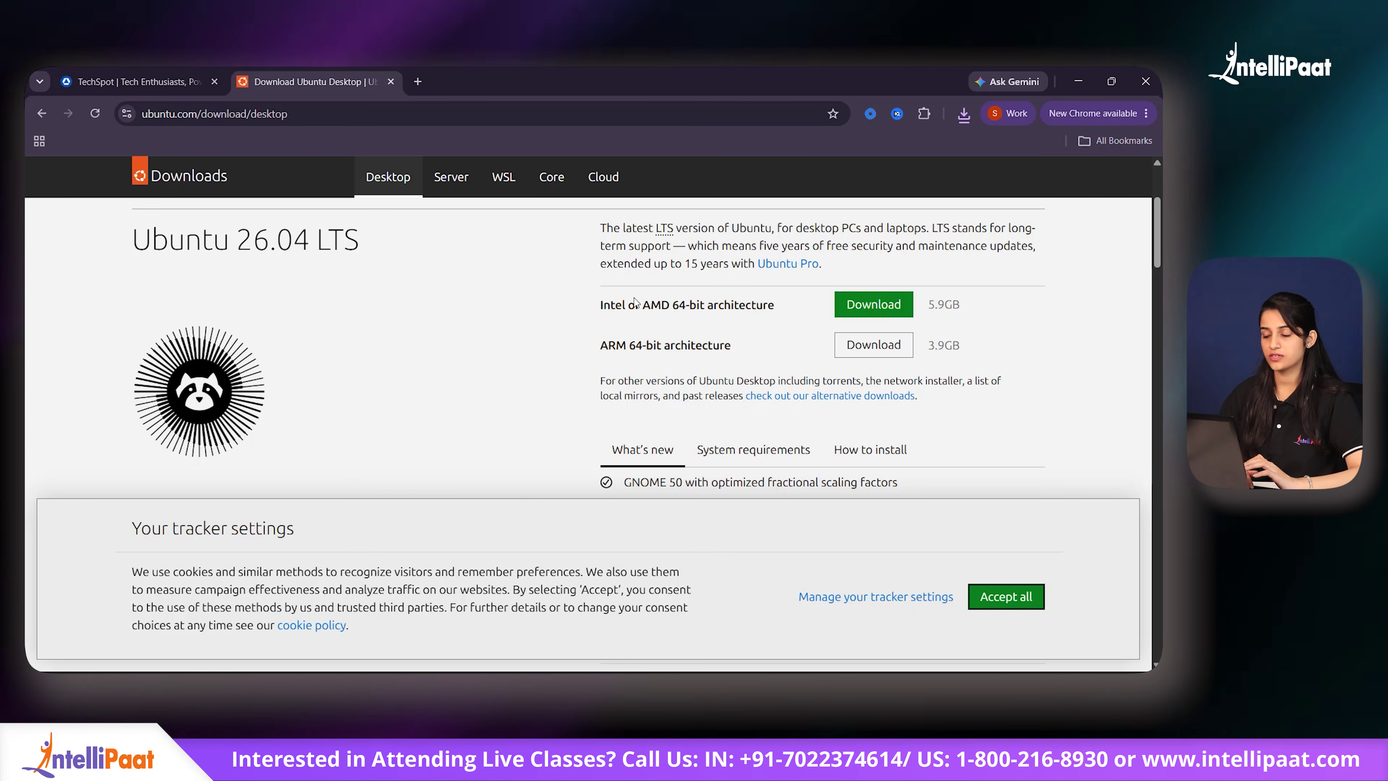
Step: Download Ubuntu 26.04 LTS for Intel or AMD 64-bit and check its progress in the downloads panel
click(879, 305)
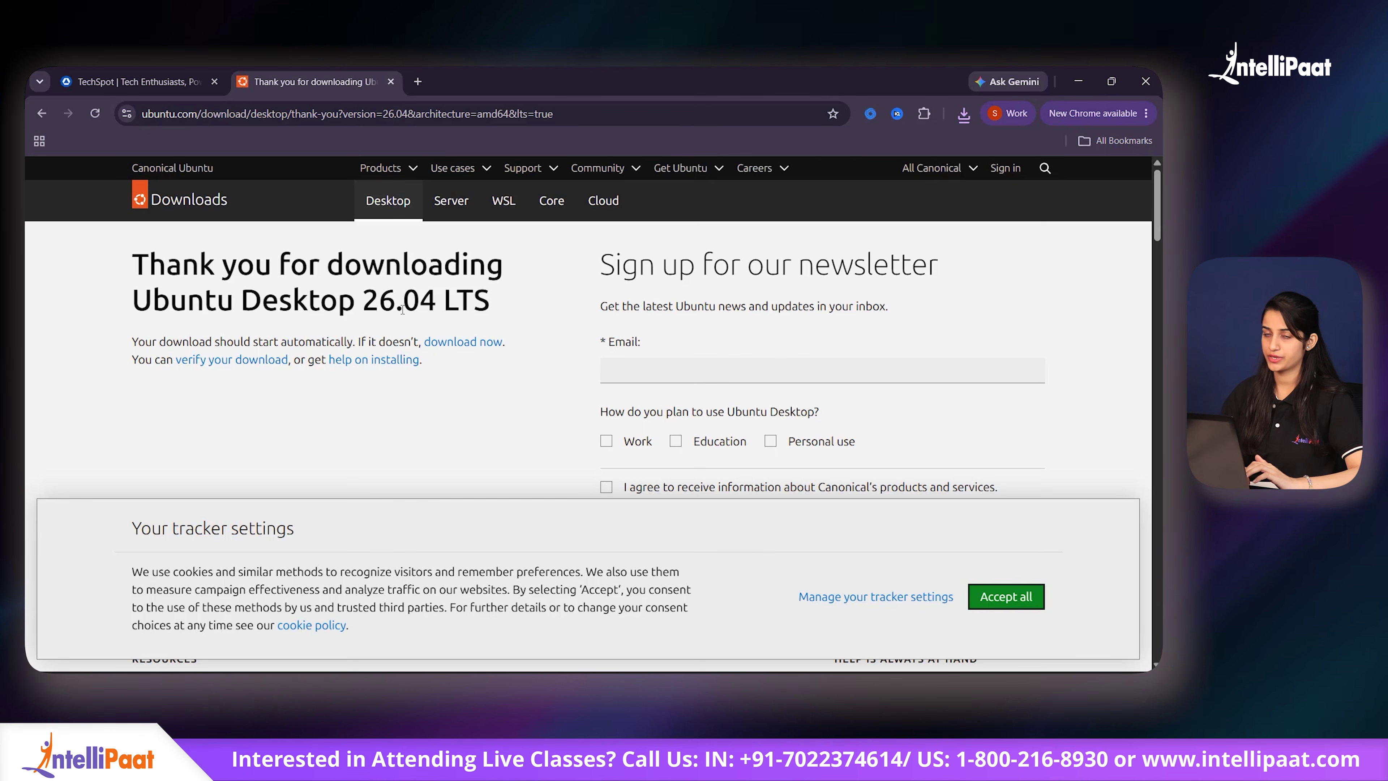
click(965, 115)
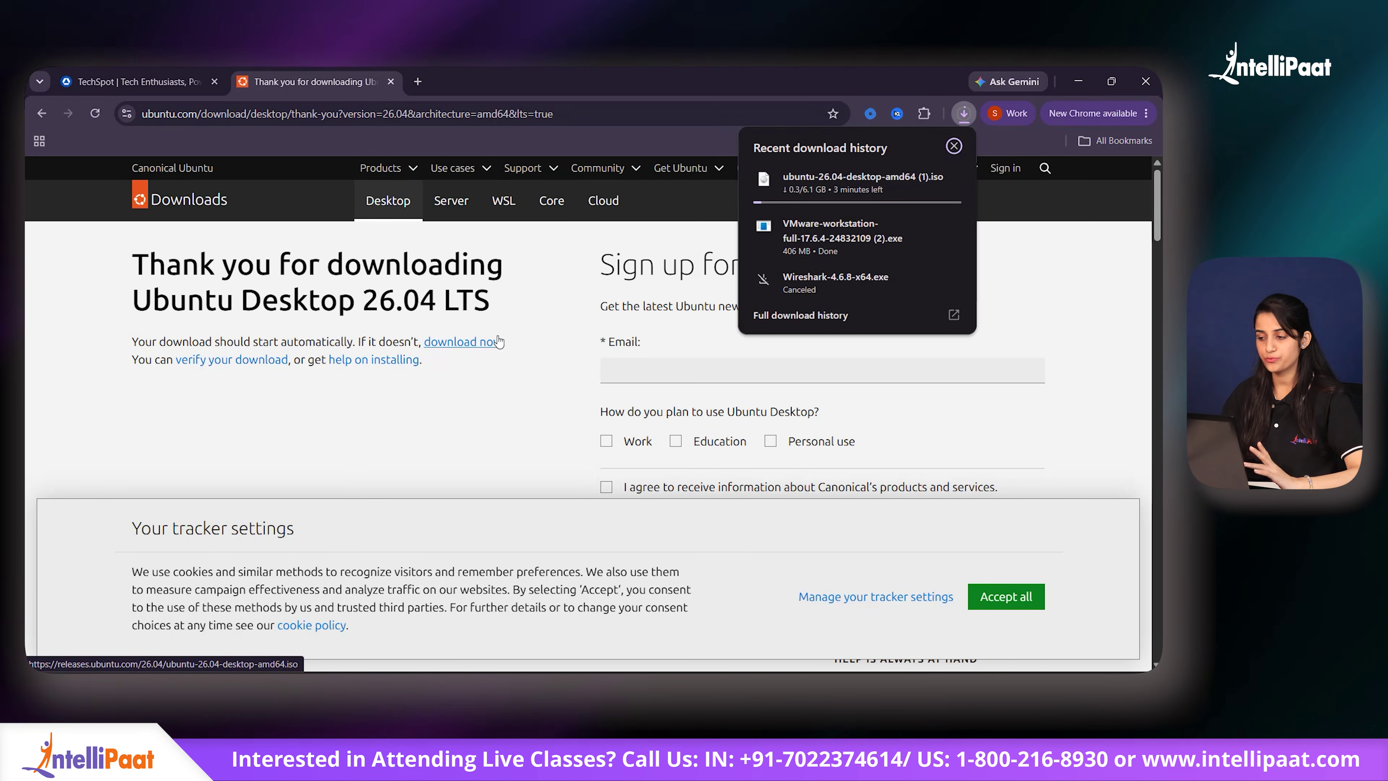
mouse_move(817, 204)
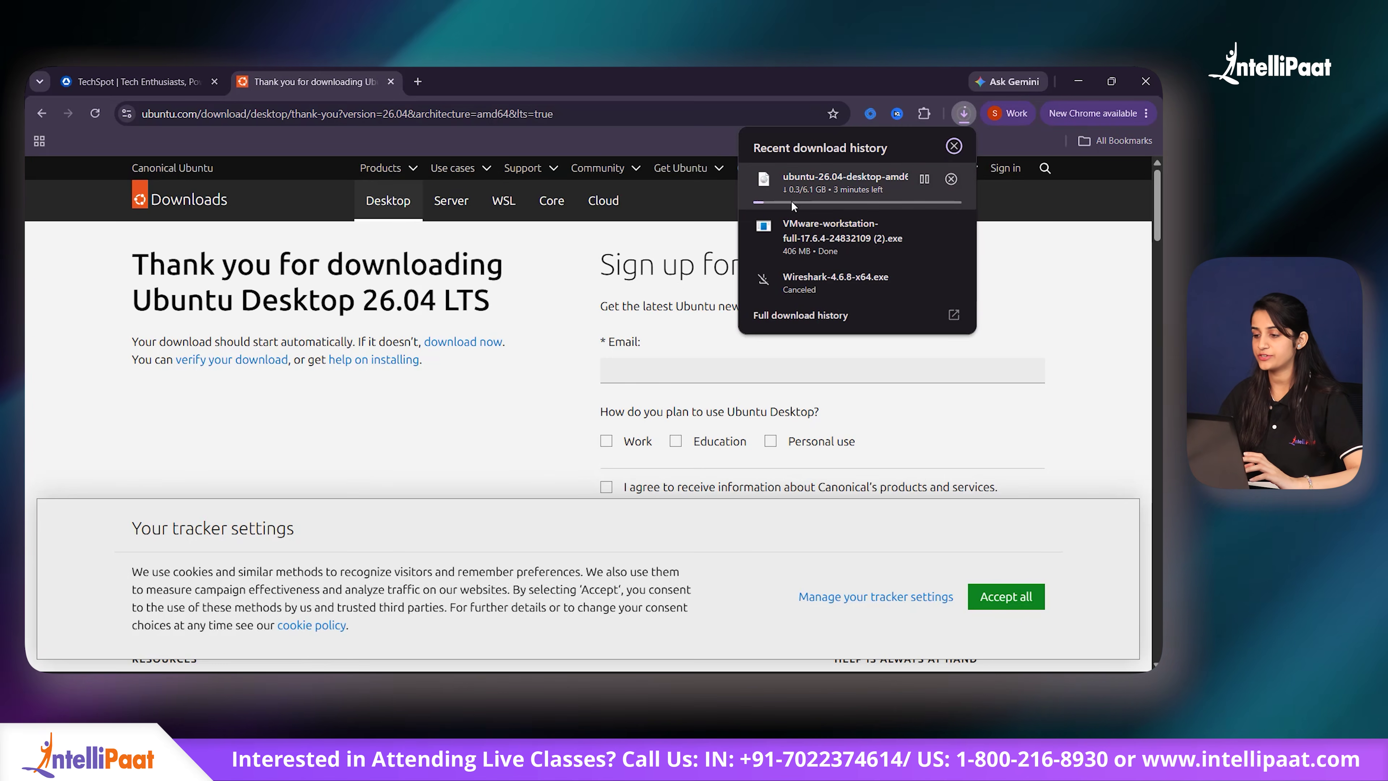
click(473, 356)
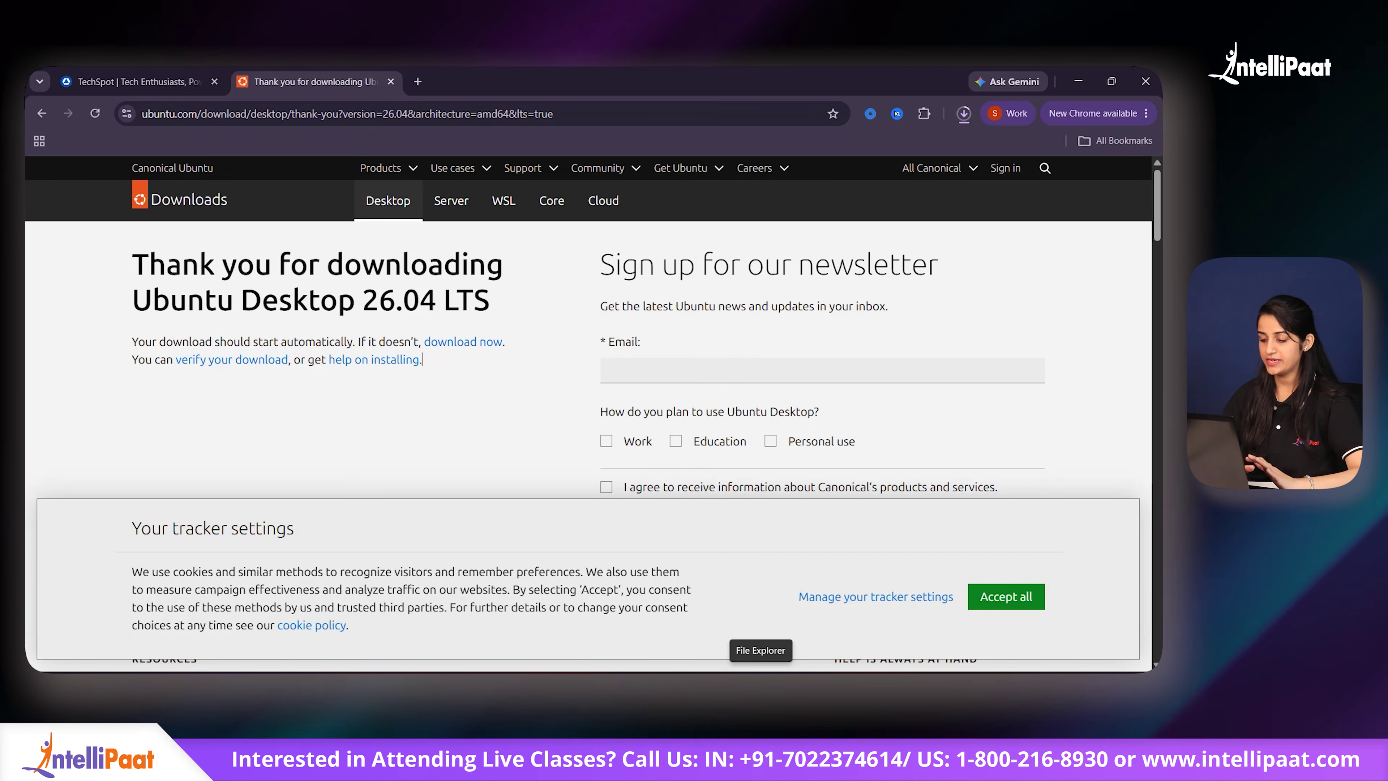
Step: Launch the VMware-workstation-full-17.6.4 installer from the Downloads folder
click(761, 675)
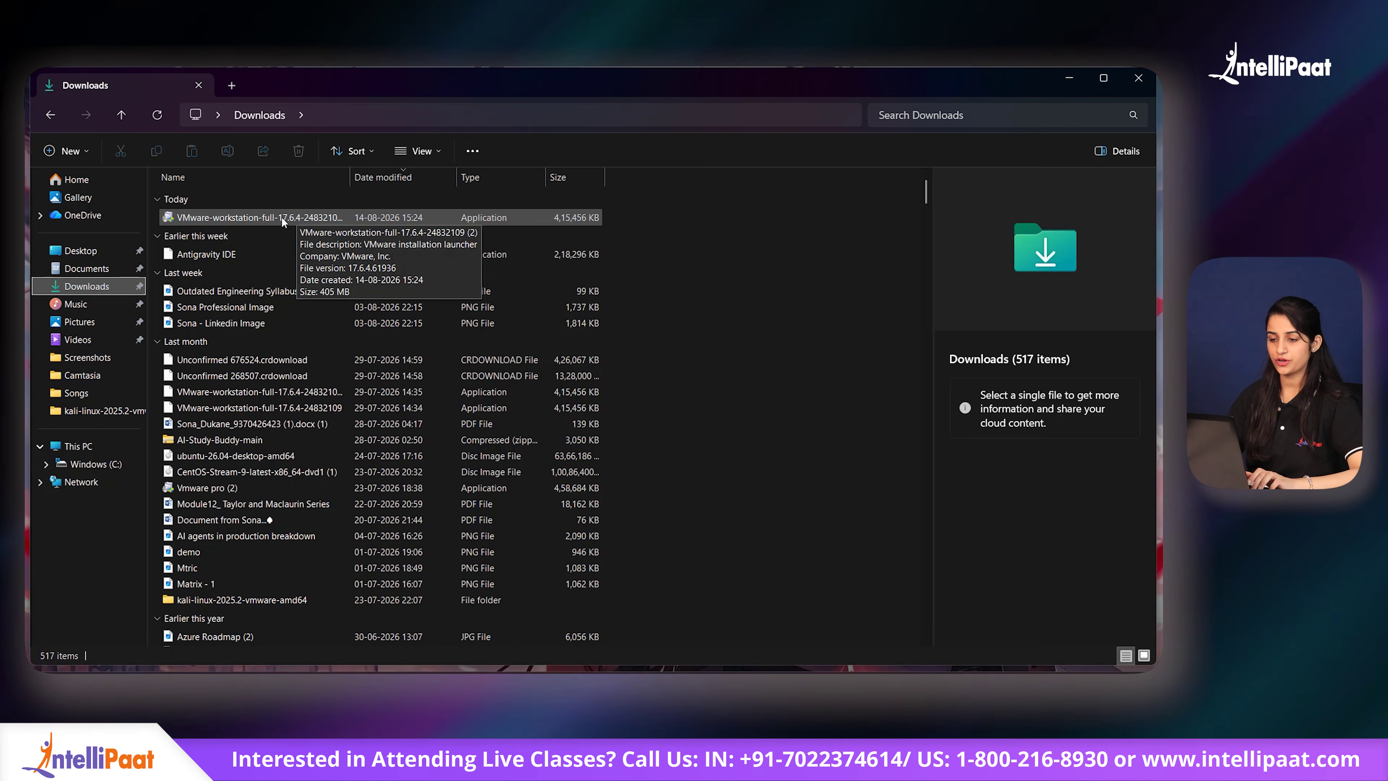
click(288, 217)
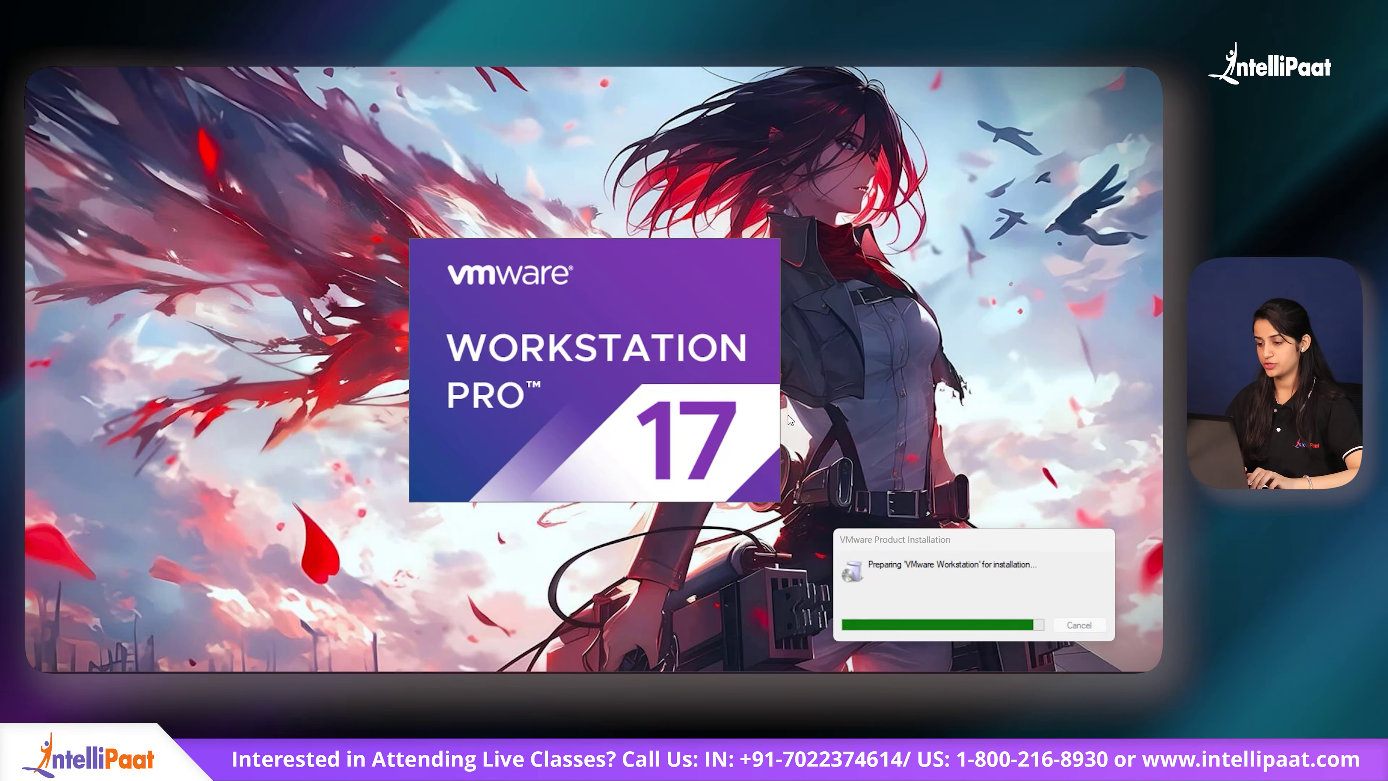
Step: Close the first setup attempt and rerun the VMware installer as administrator from Windows search
click(667, 492)
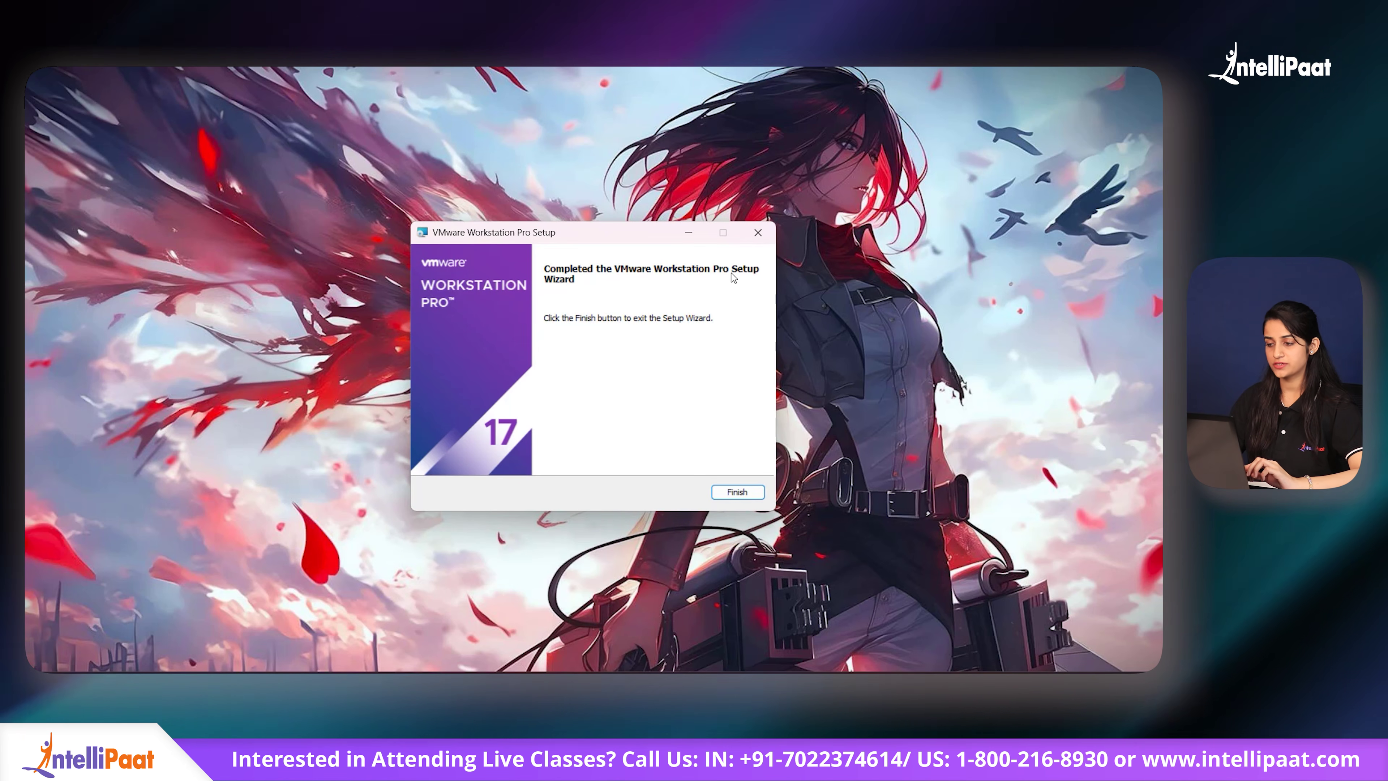
click(737, 492)
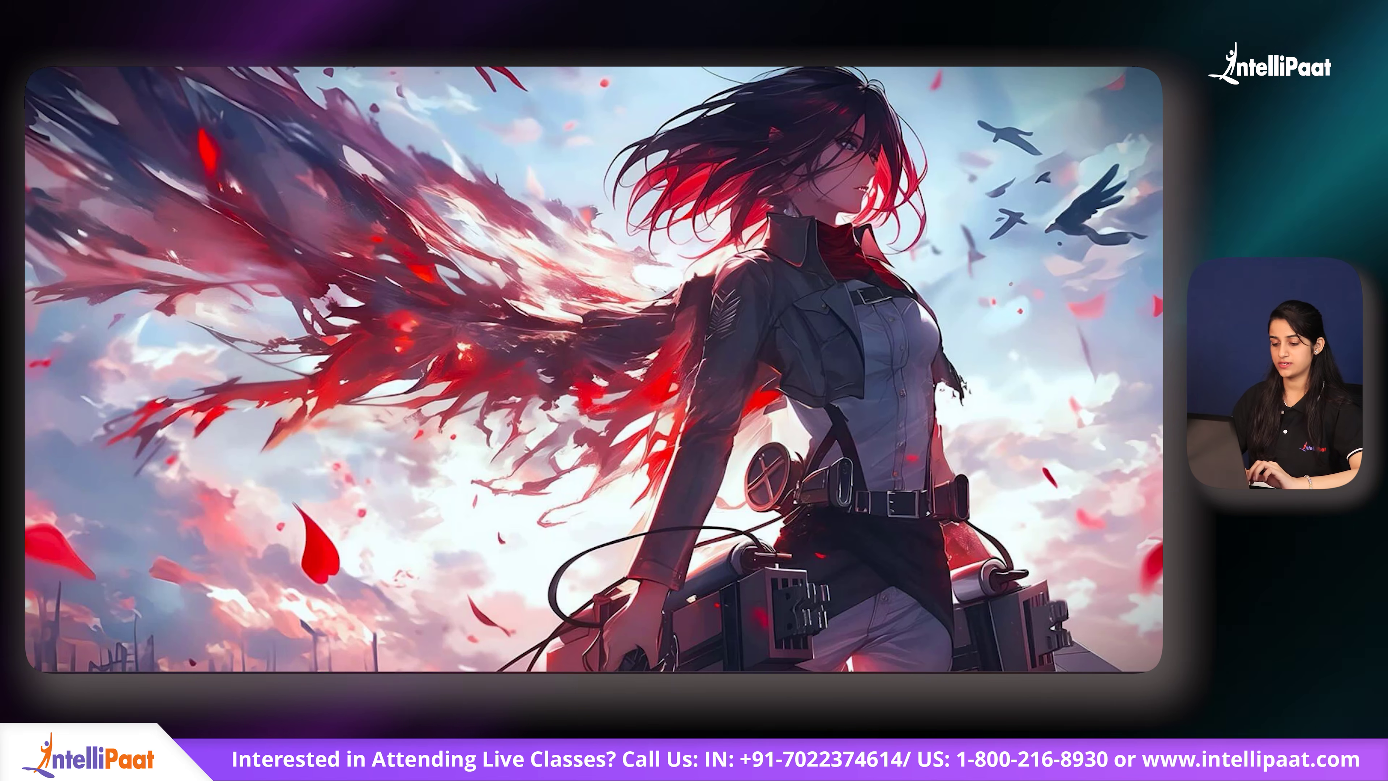
key(super+s)
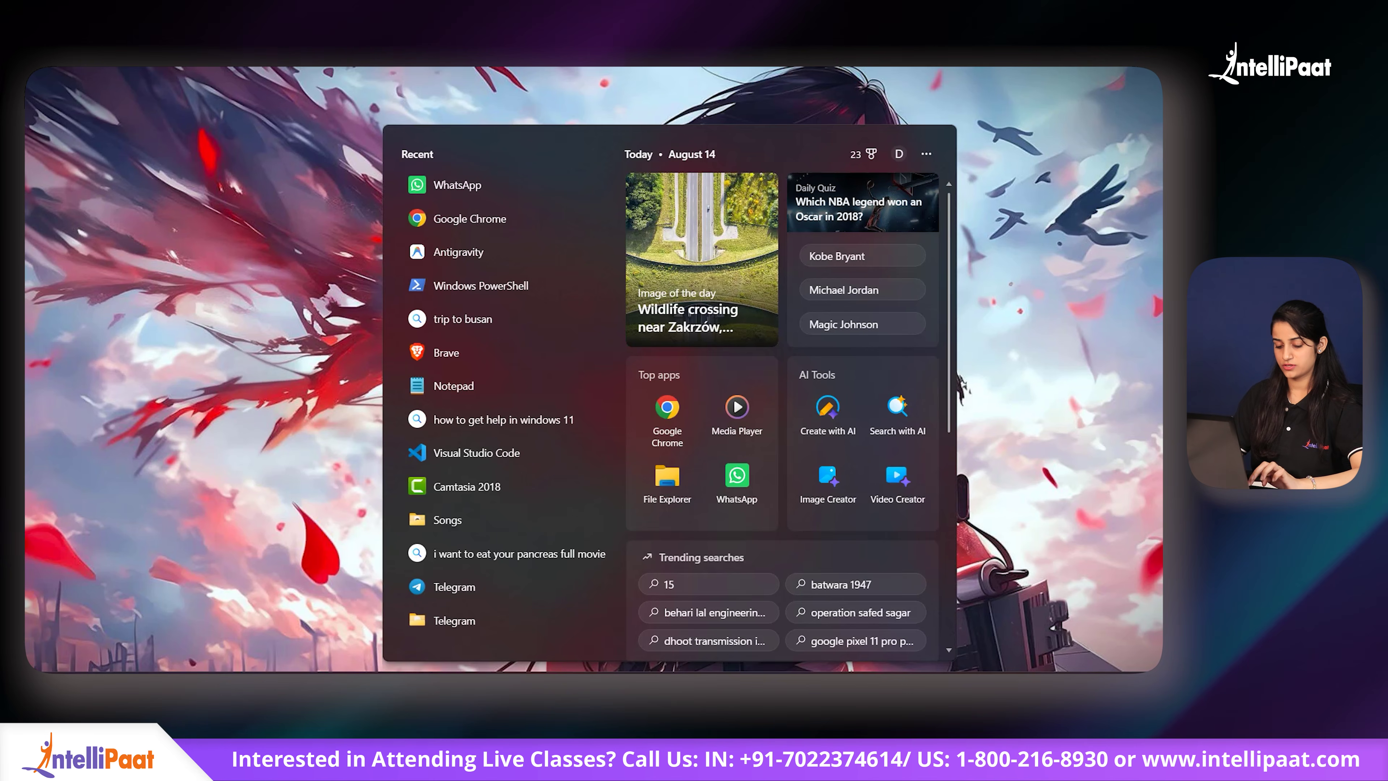
text(vmware)
click(701, 374)
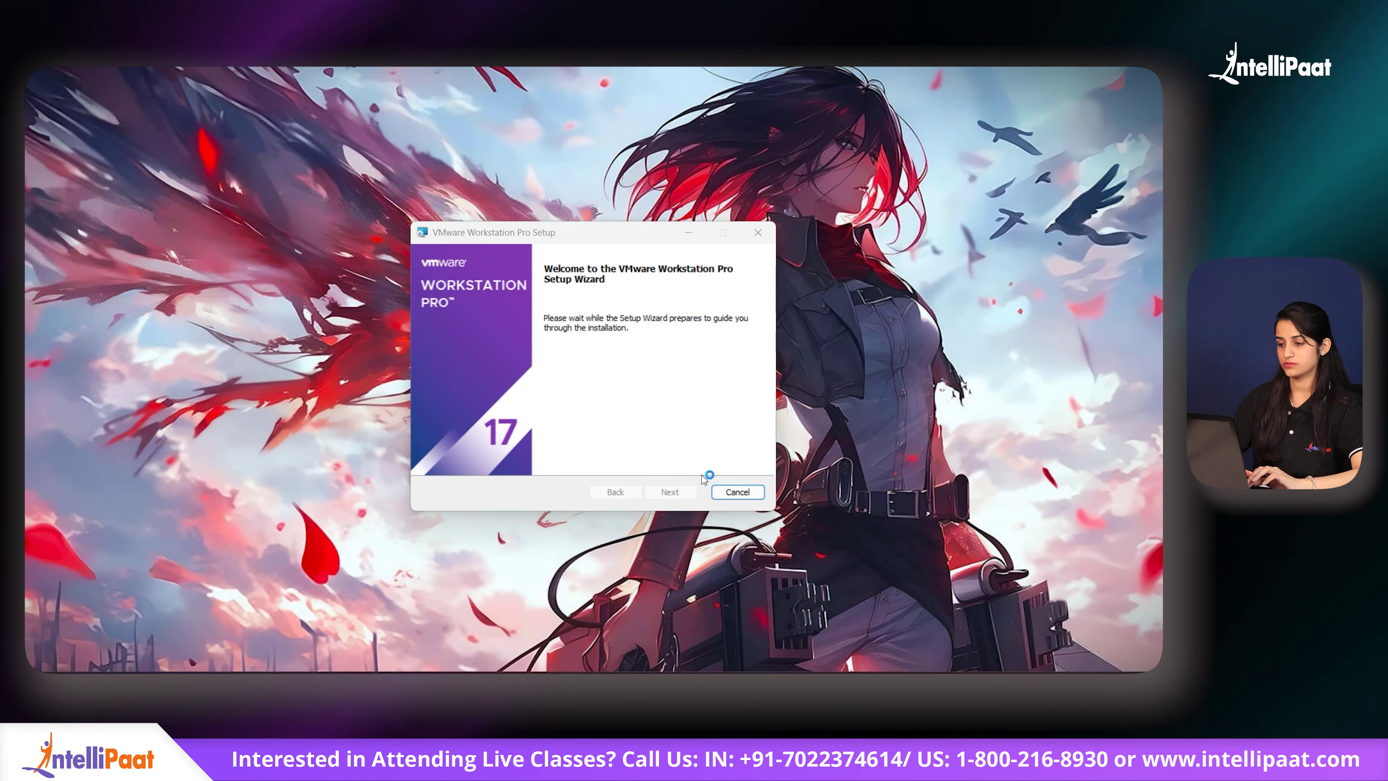
Step: Accept the EULA, keep default location, PATH, update settings and both shortcuts, then install
click(668, 492)
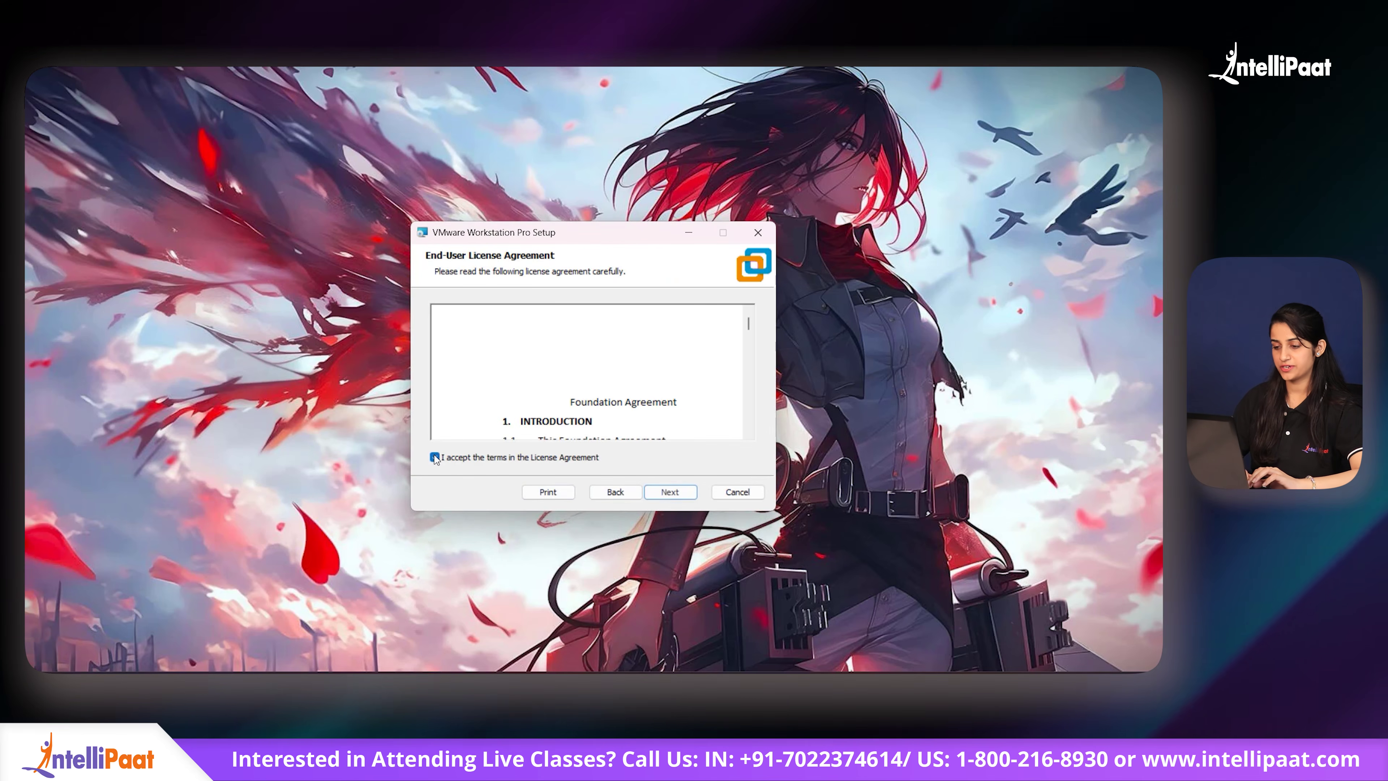
scroll(574, 386, down, 1)
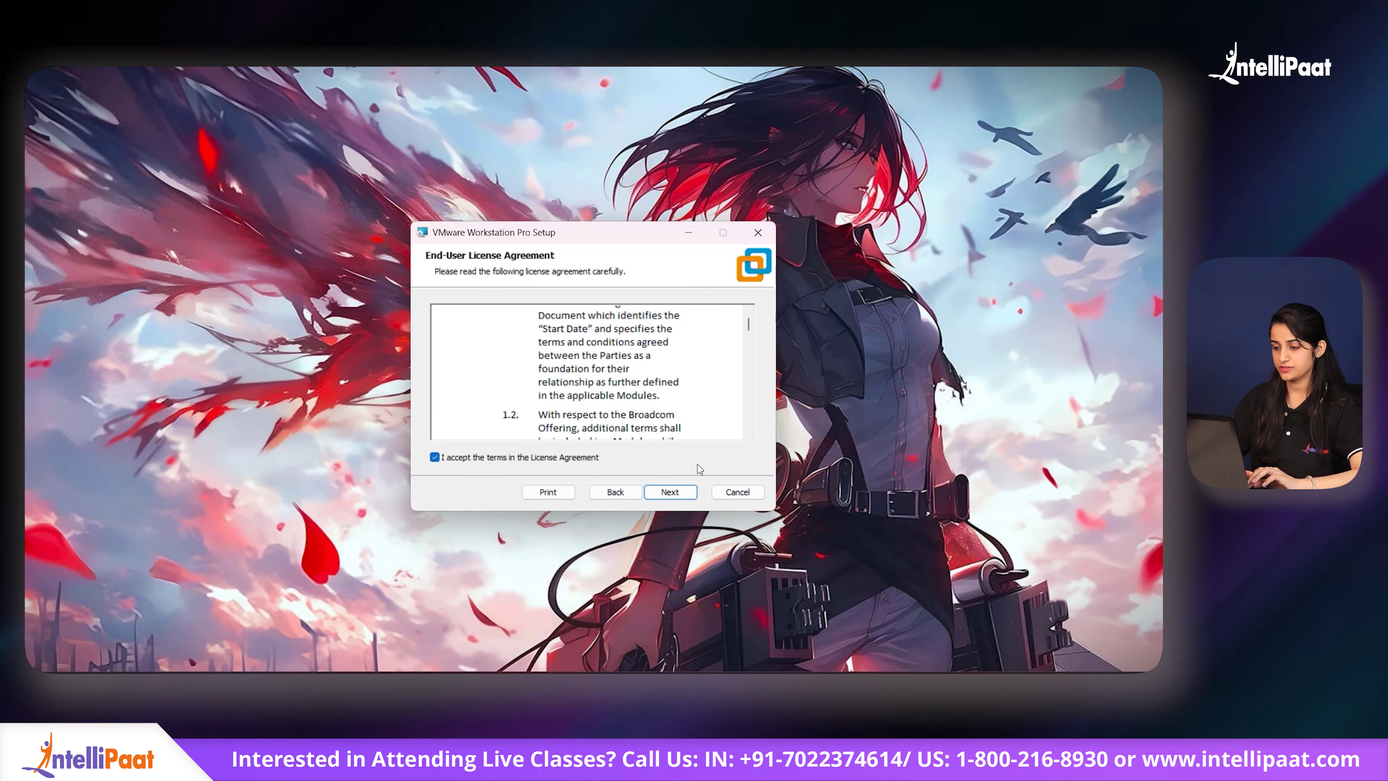
click(668, 493)
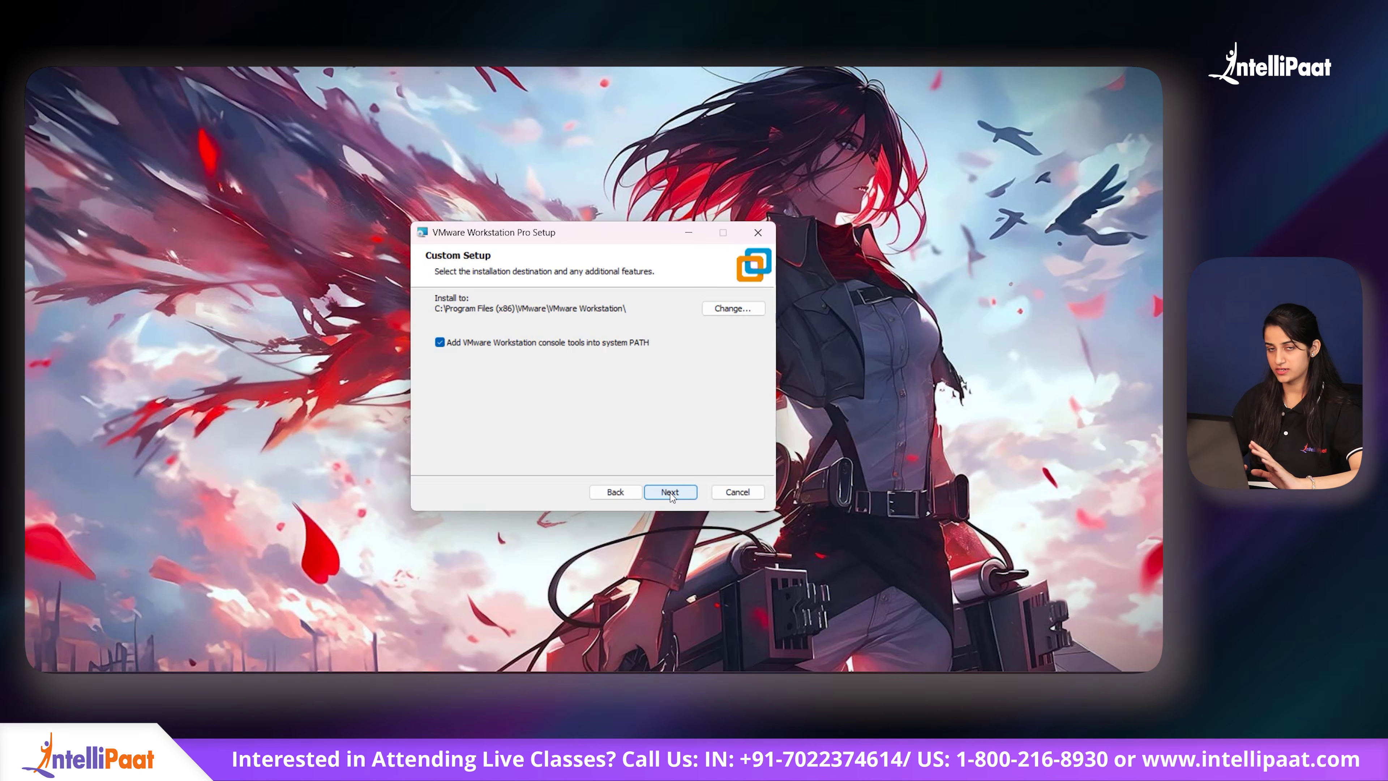
click(670, 493)
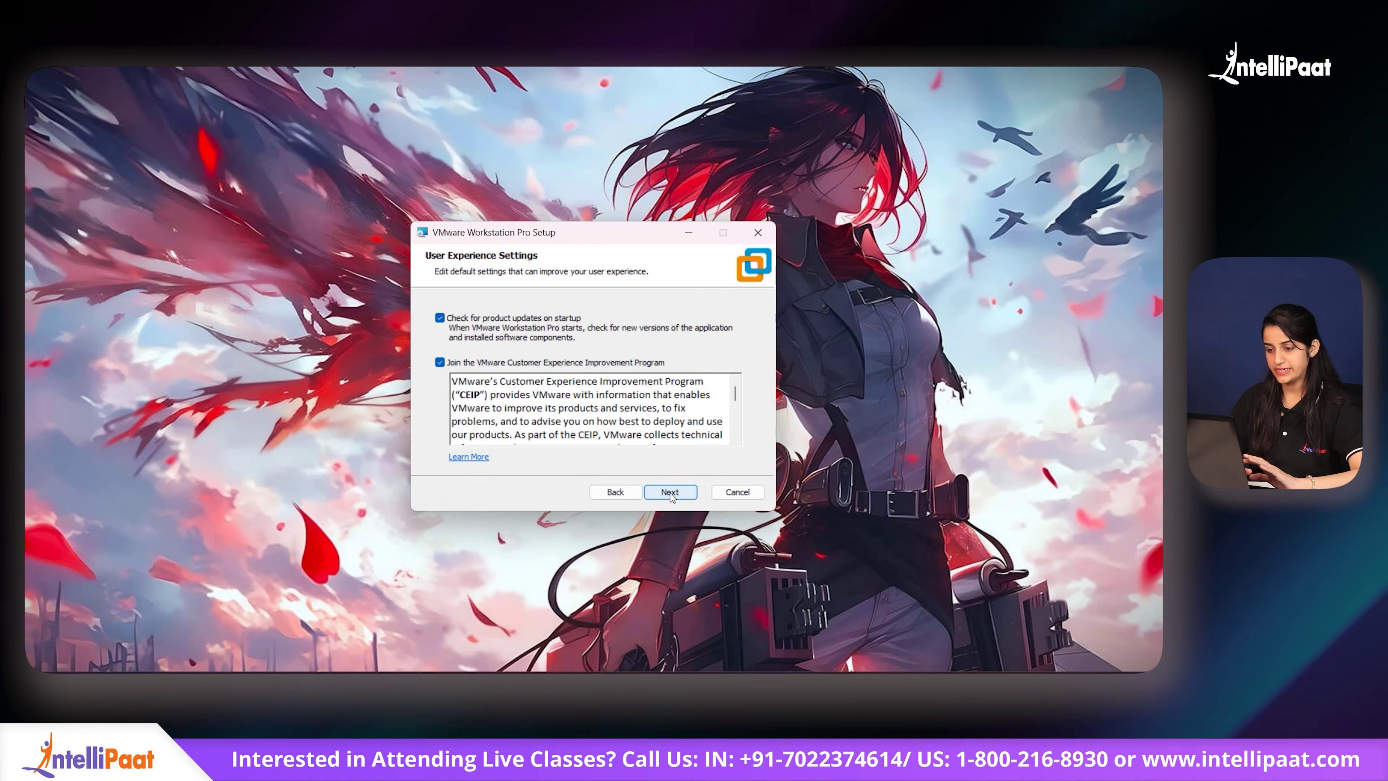
click(670, 493)
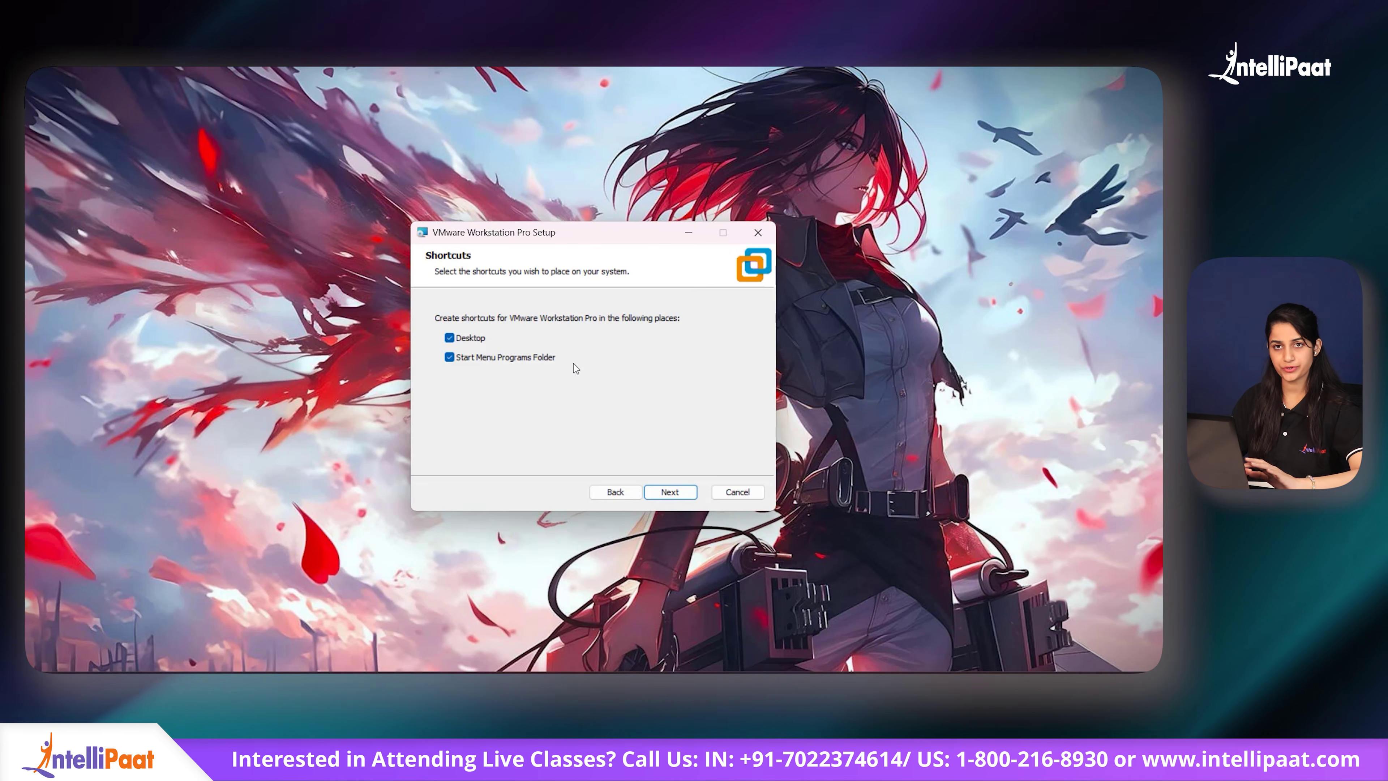
click(676, 495)
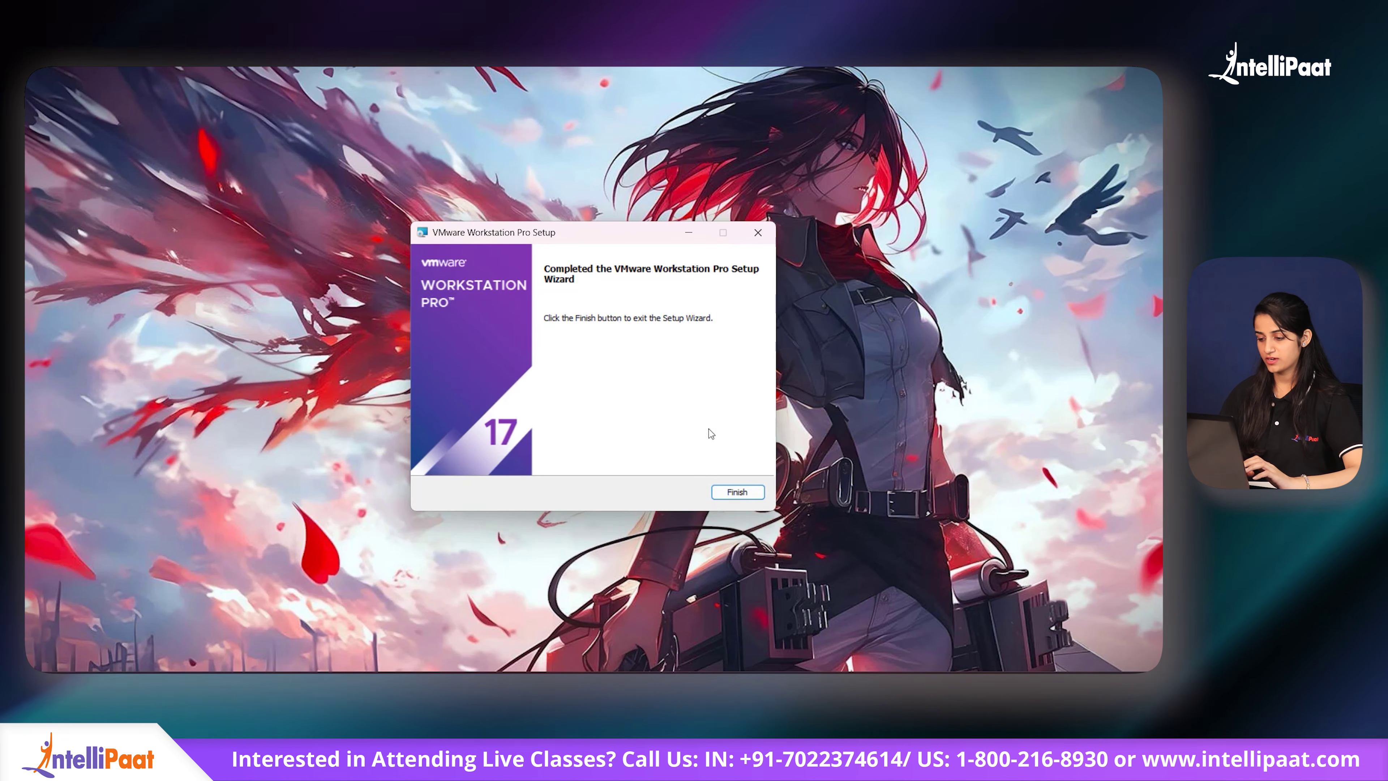
Step: Close the finished setup and launch VMware Workstation Pro by searching 'vm' in Start
click(735, 492)
key(super)
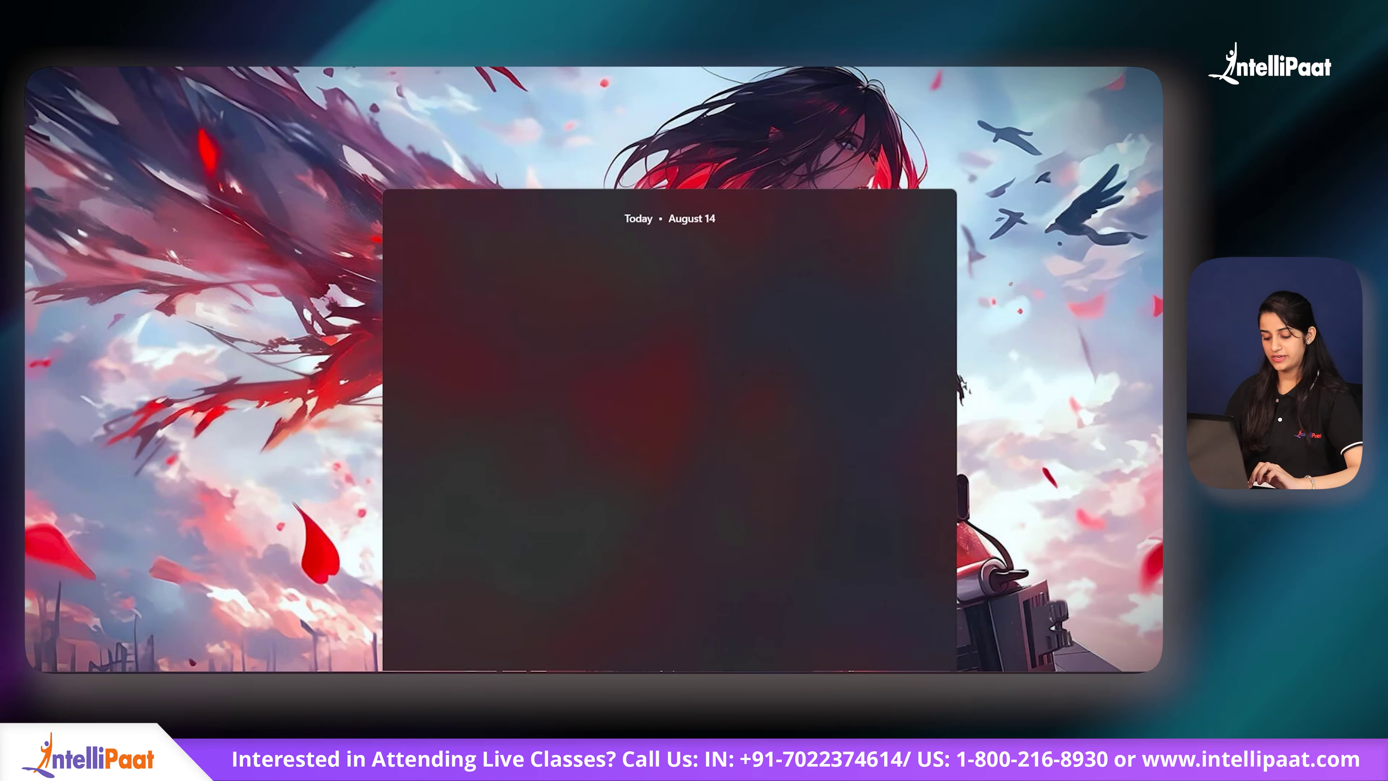
text(vm)
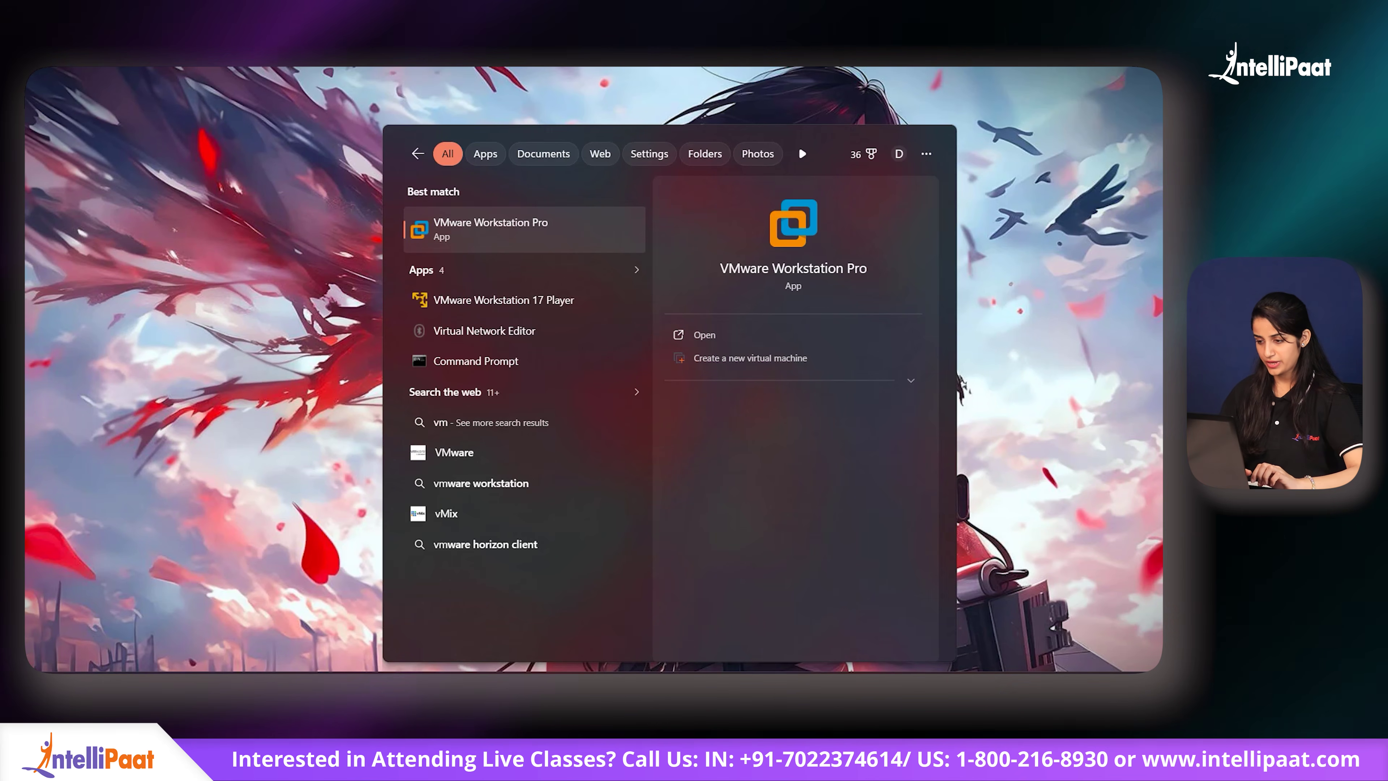
click(714, 337)
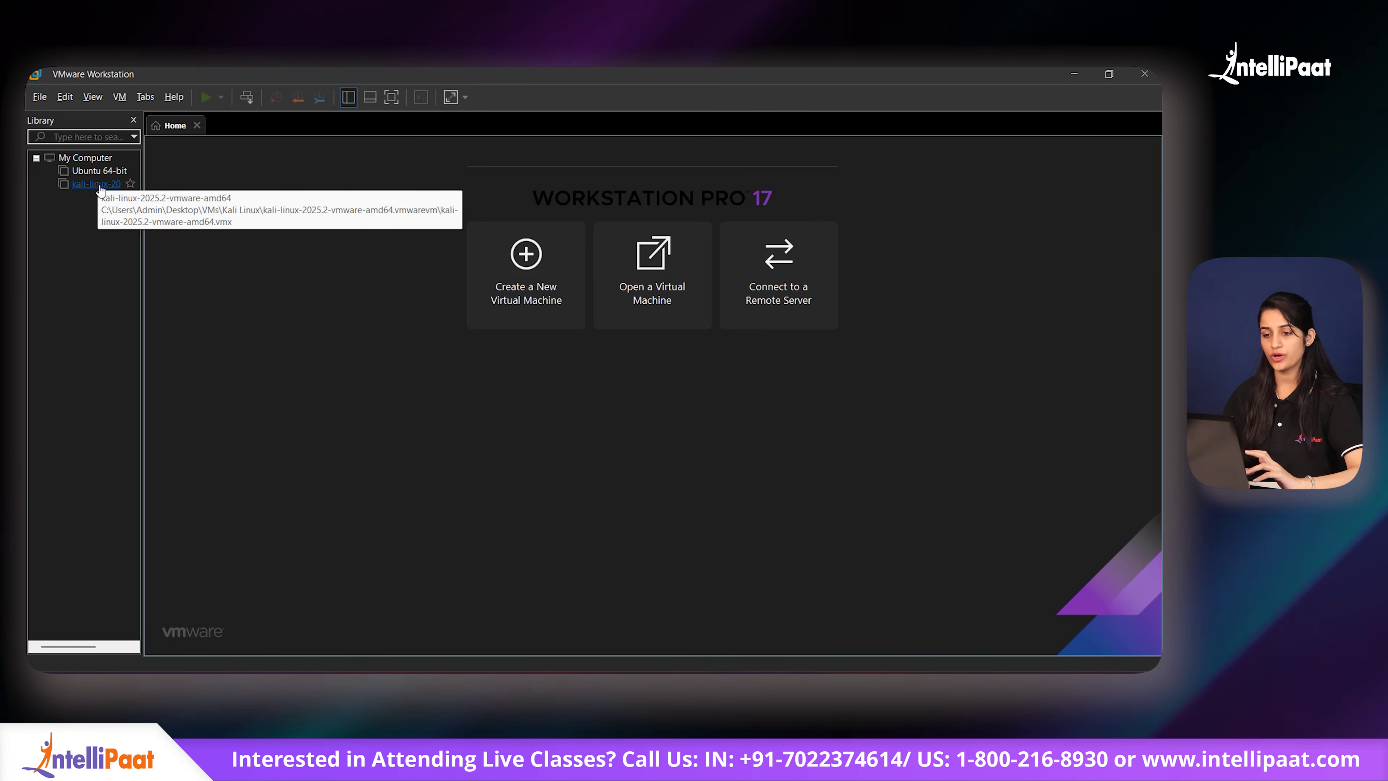
Step: Start a Typical new VM, installing the OS later, with Linux Ubuntu 64-bit as guest
click(533, 257)
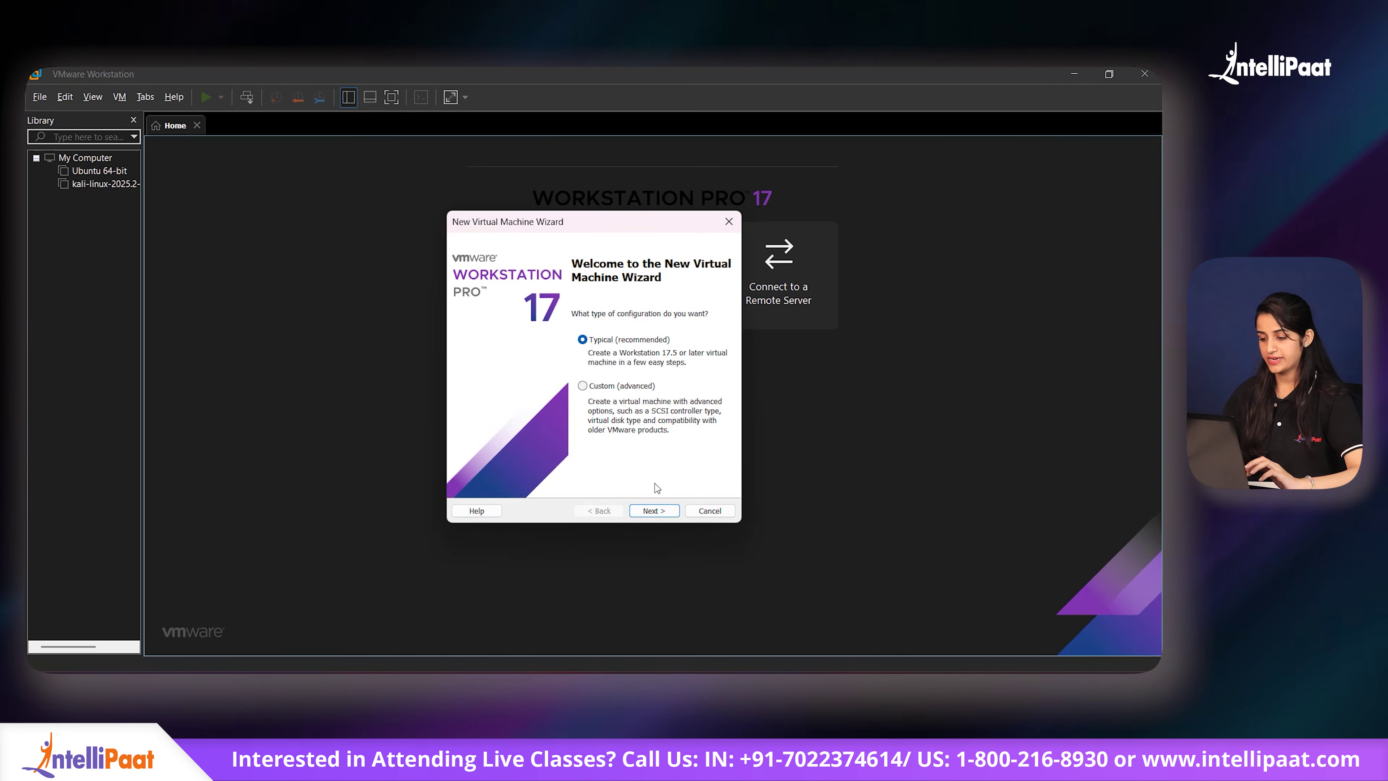
click(661, 510)
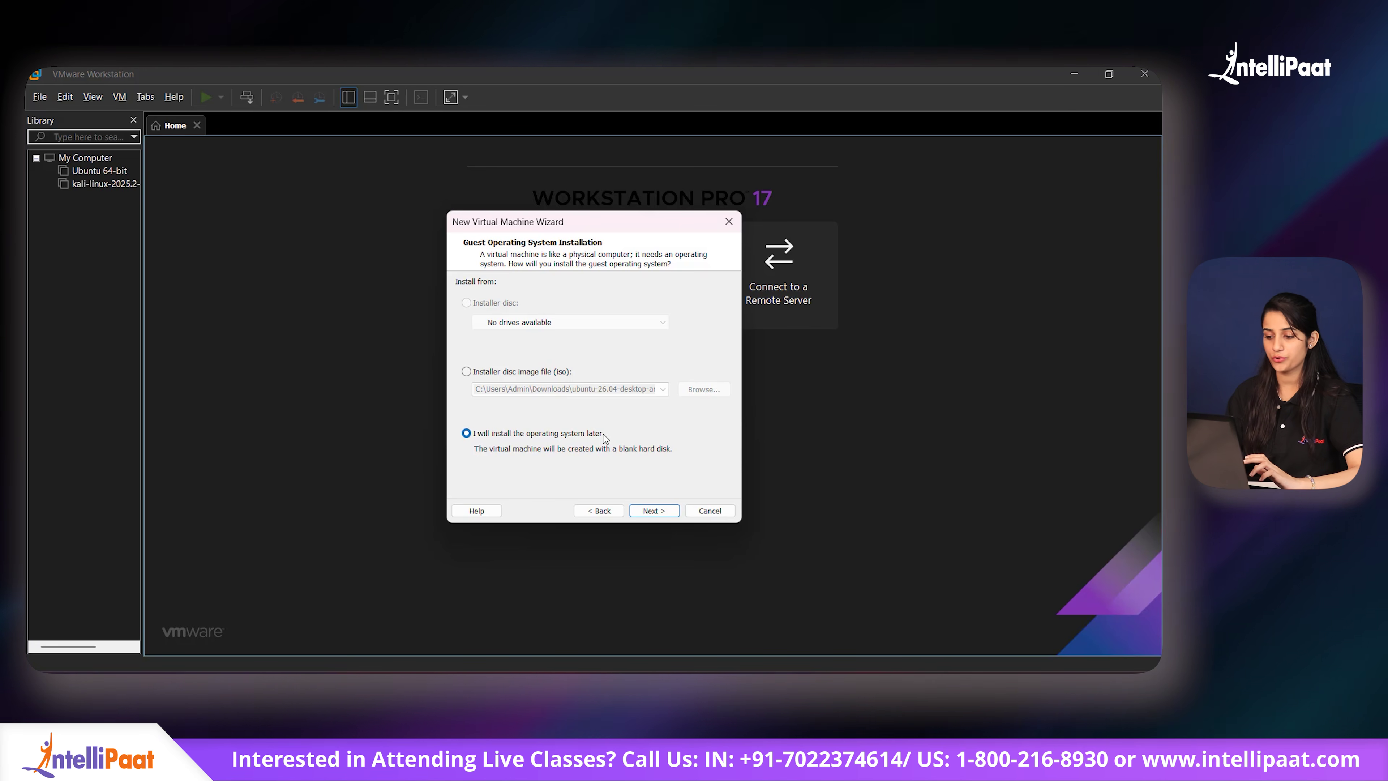
click(655, 511)
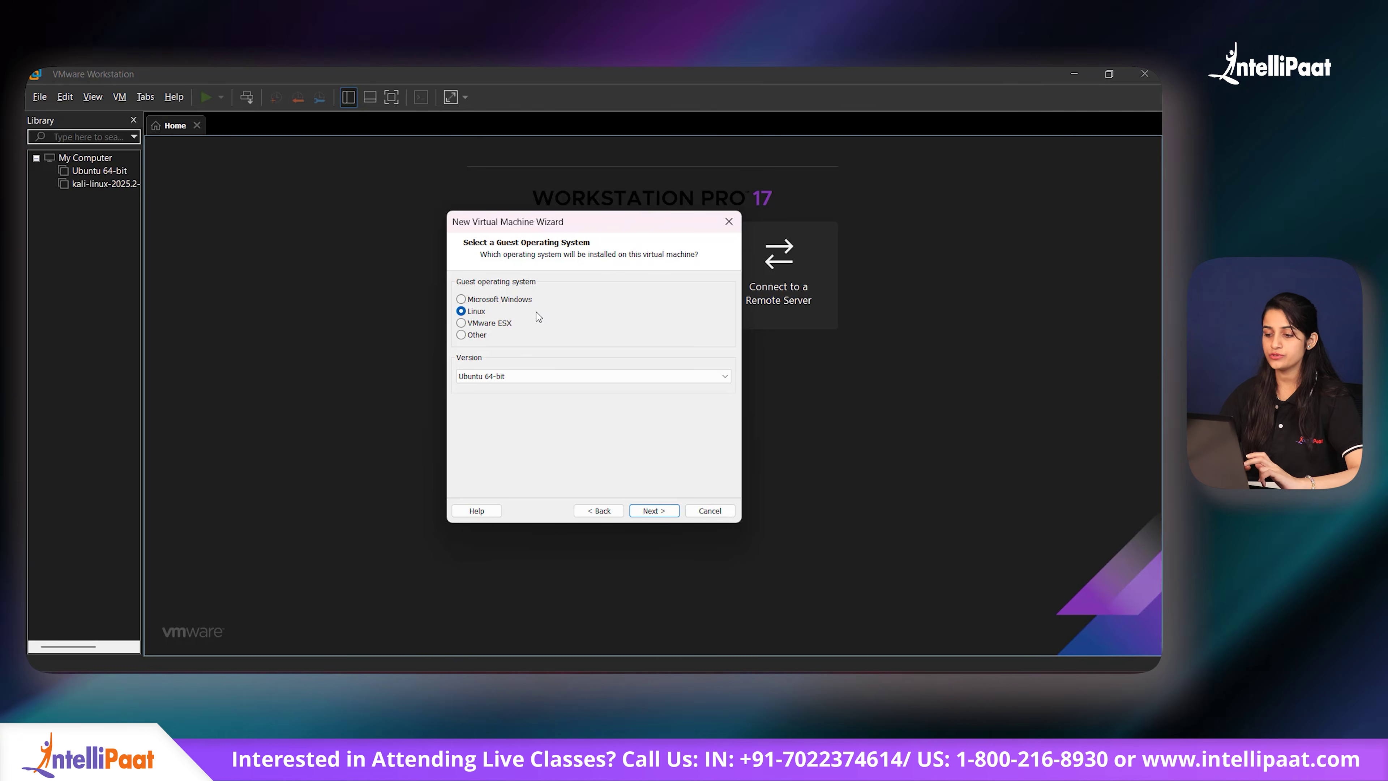
click(616, 377)
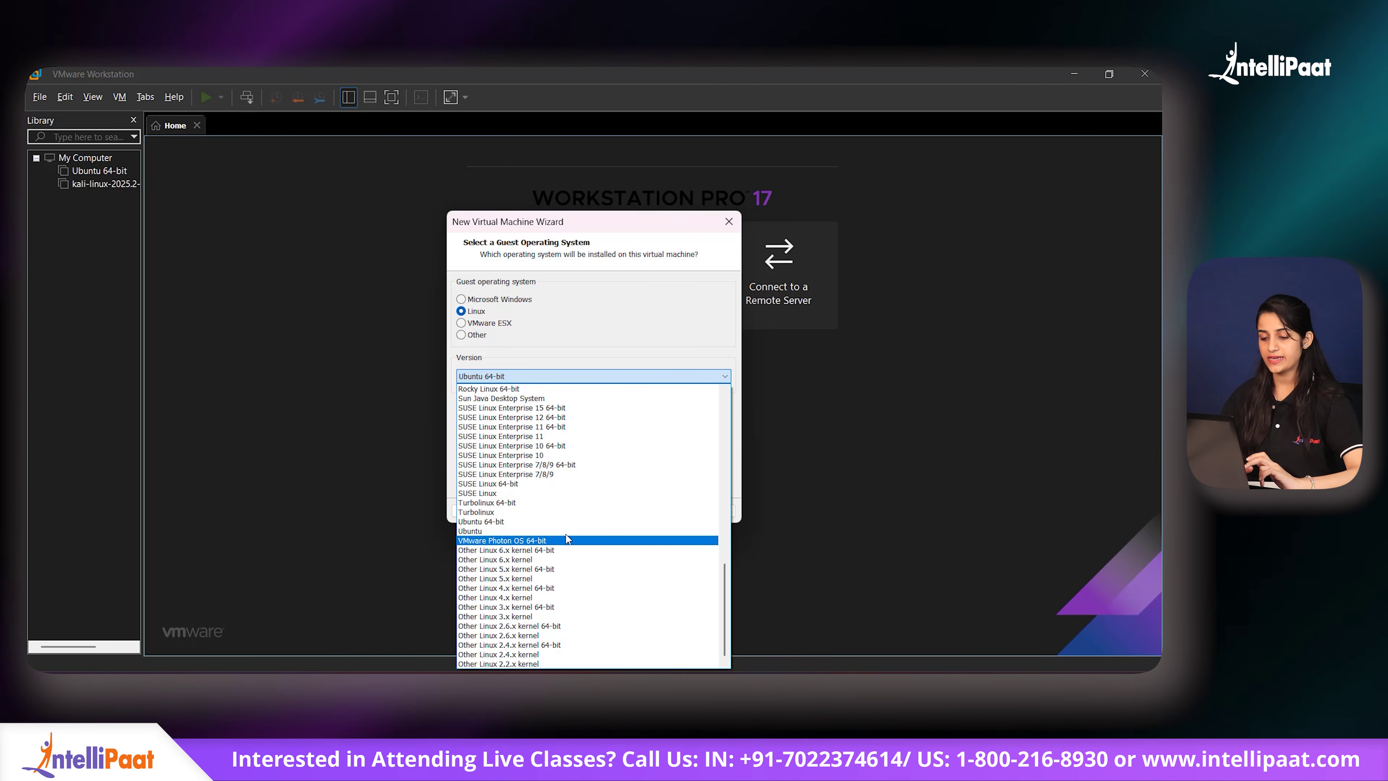
click(569, 521)
click(651, 510)
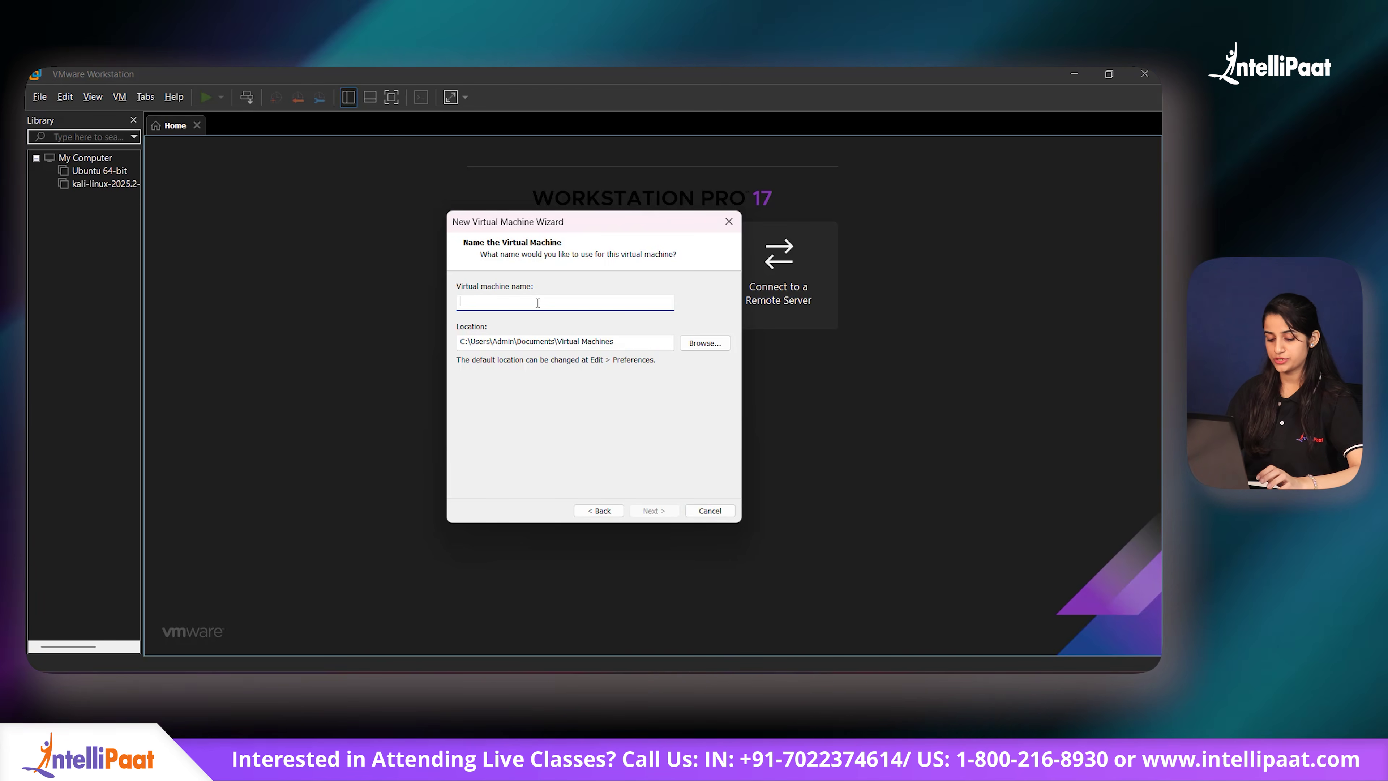
Step: Name the machine Sona_Ubuntu, keep a 40 GB disk, and finish the wizard
text(Ubuntu)
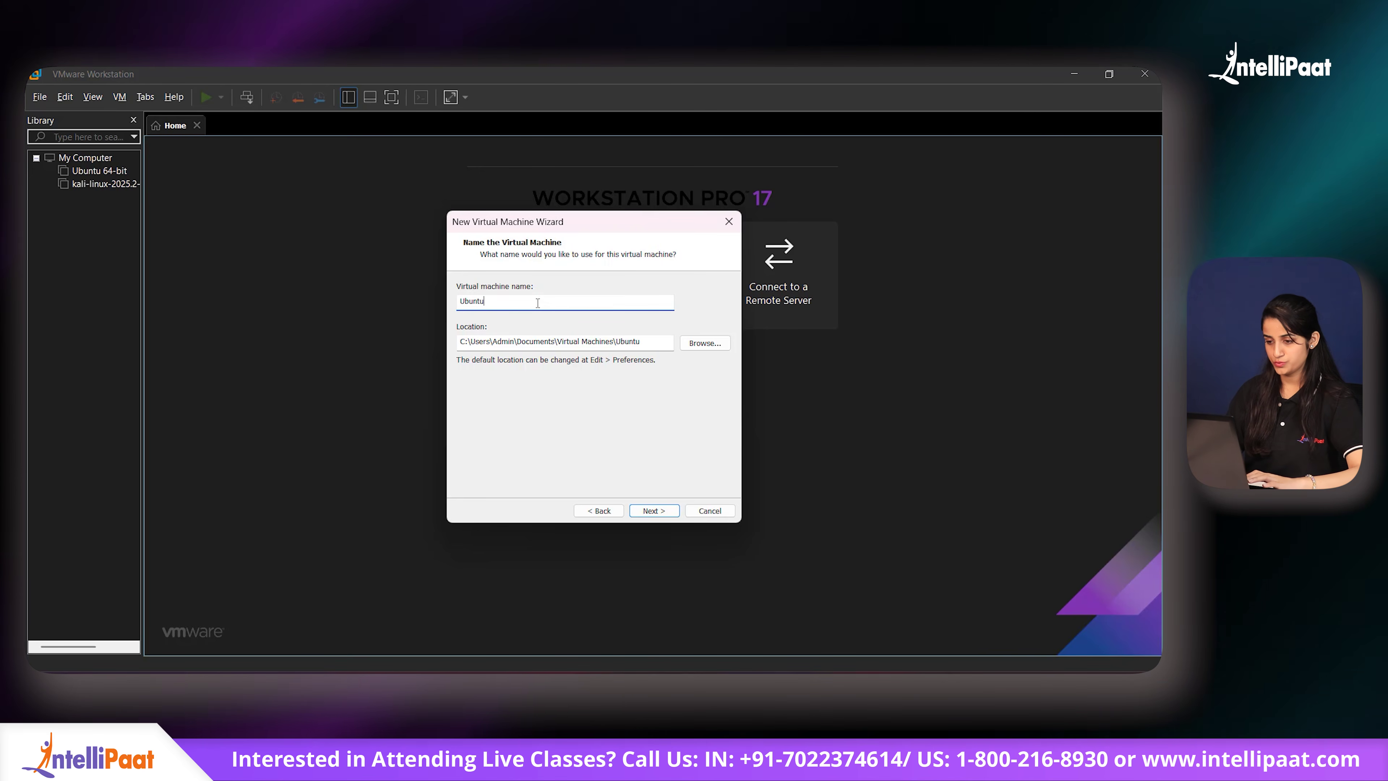
key(BackSpace)
key(BackSpace)
key(BackSpace)
text(Sona_)
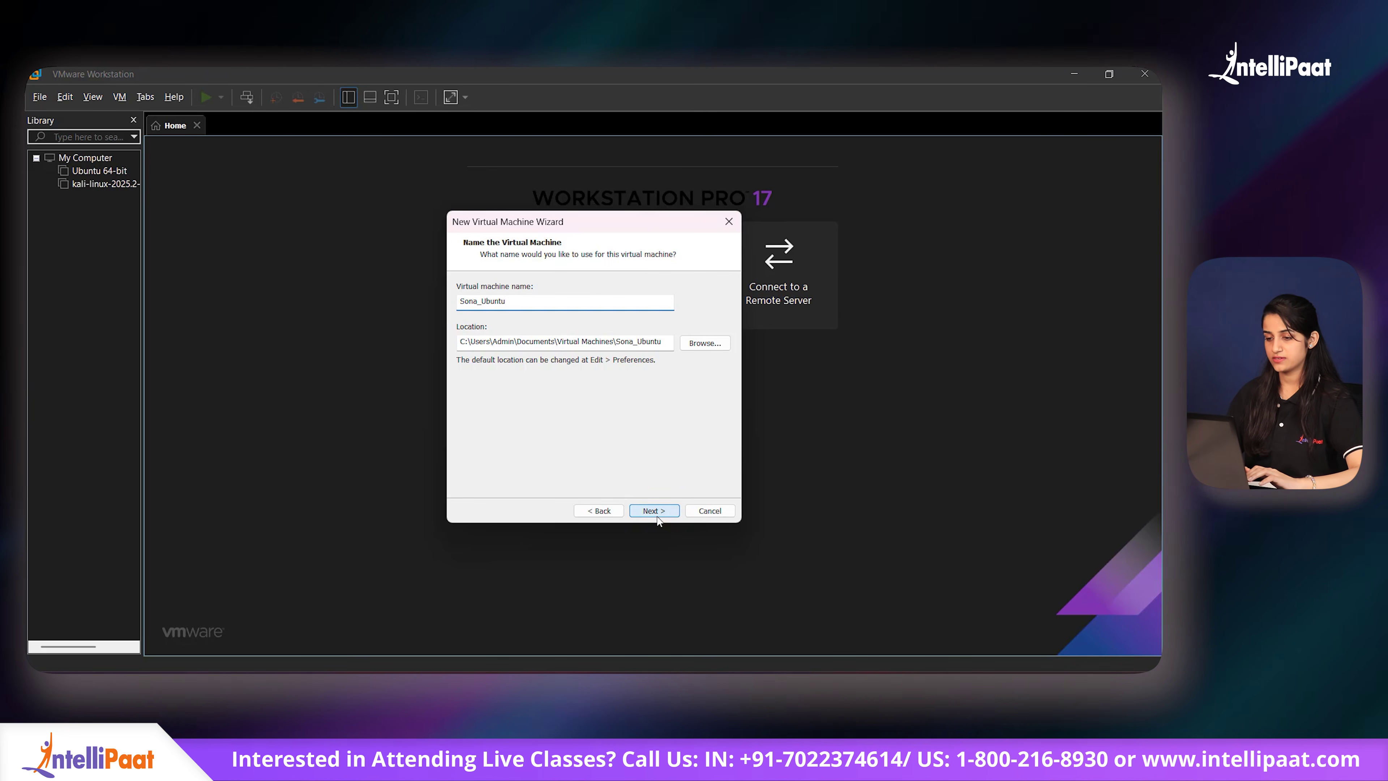
click(657, 516)
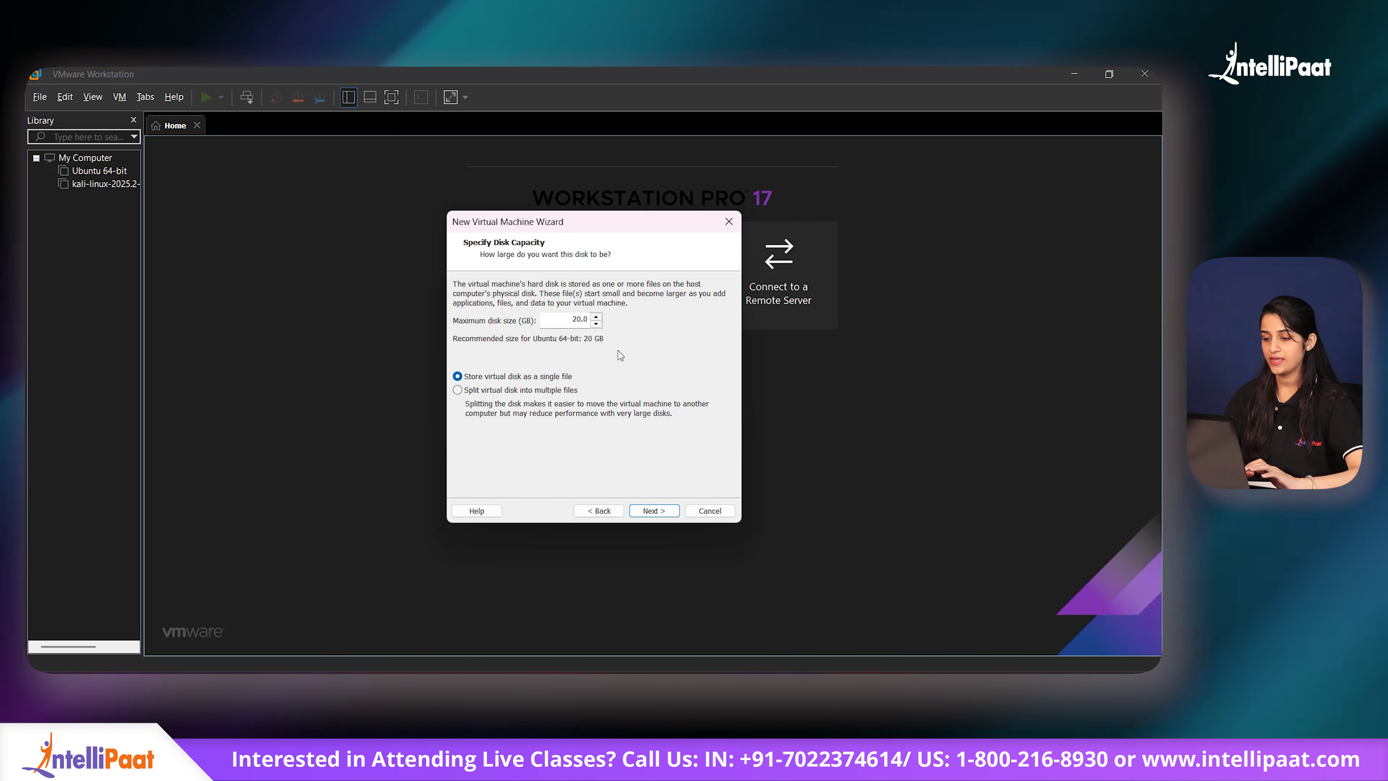
click(580, 319)
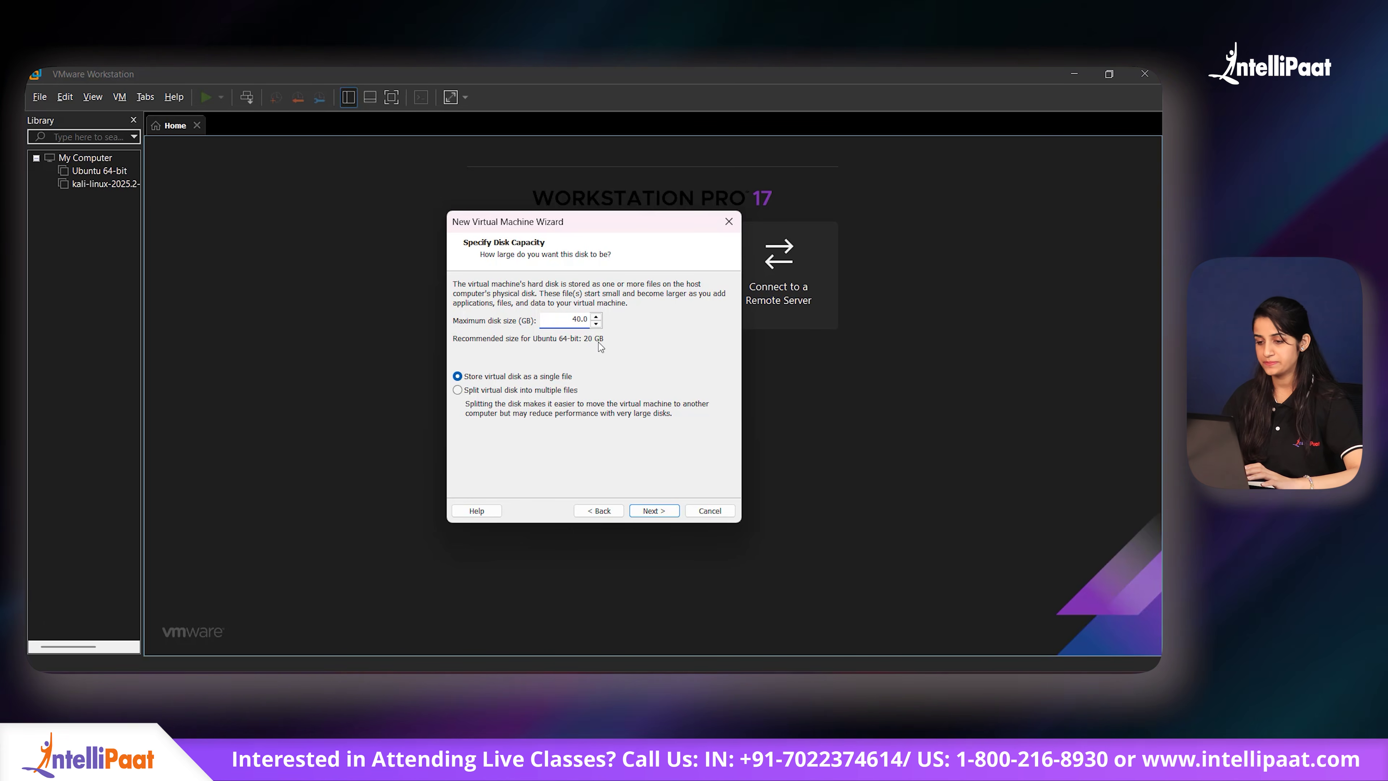
click(652, 510)
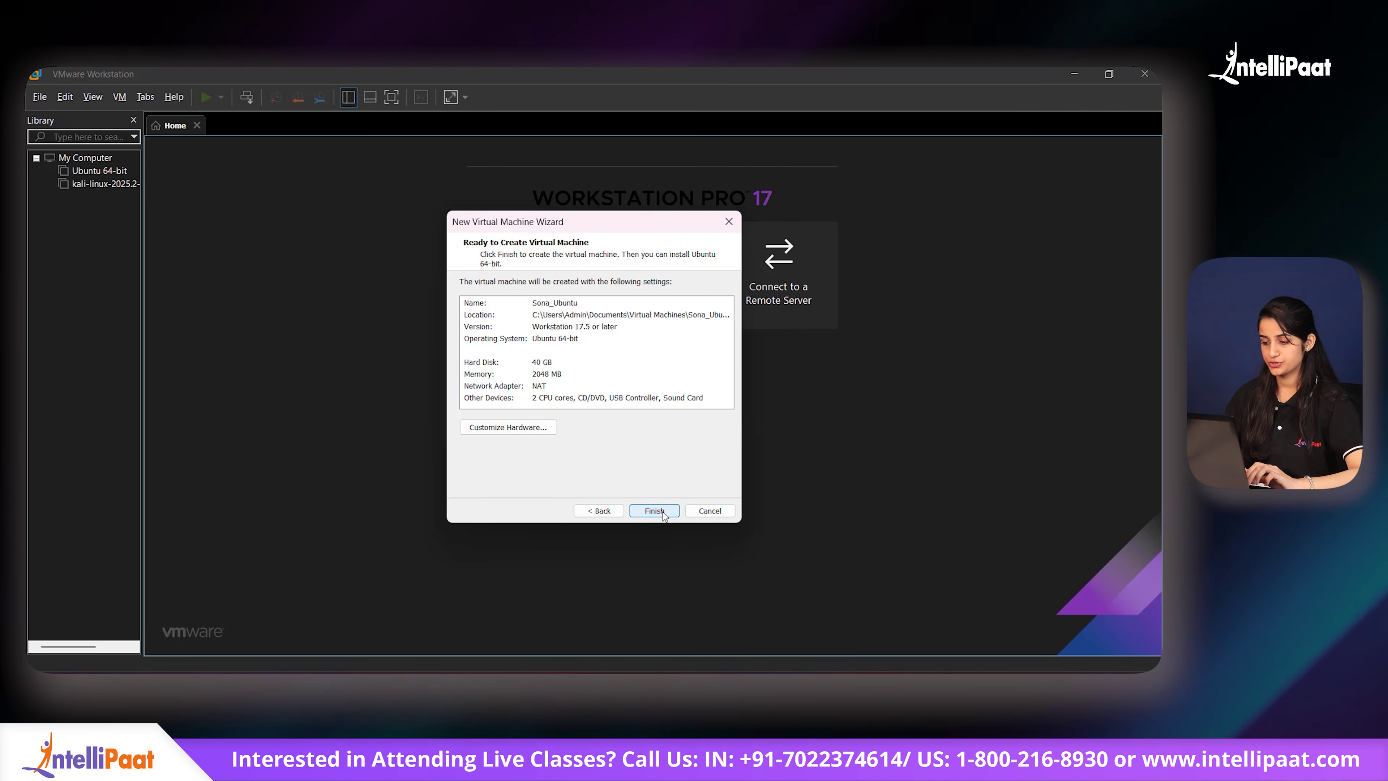
click(654, 511)
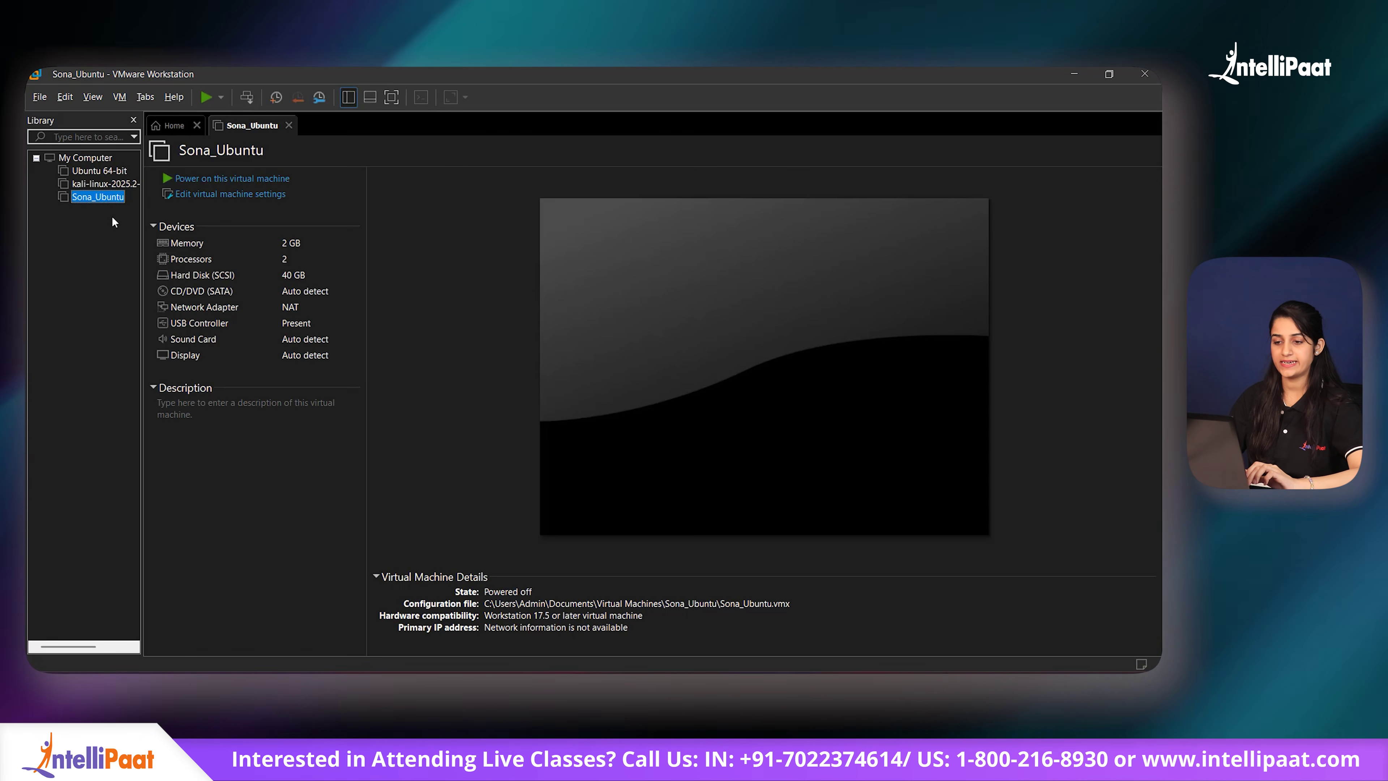
Step: Set Sona_Ubuntu's memory to 4048 MB and uncheck Accelerate 3D graphics
click(203, 195)
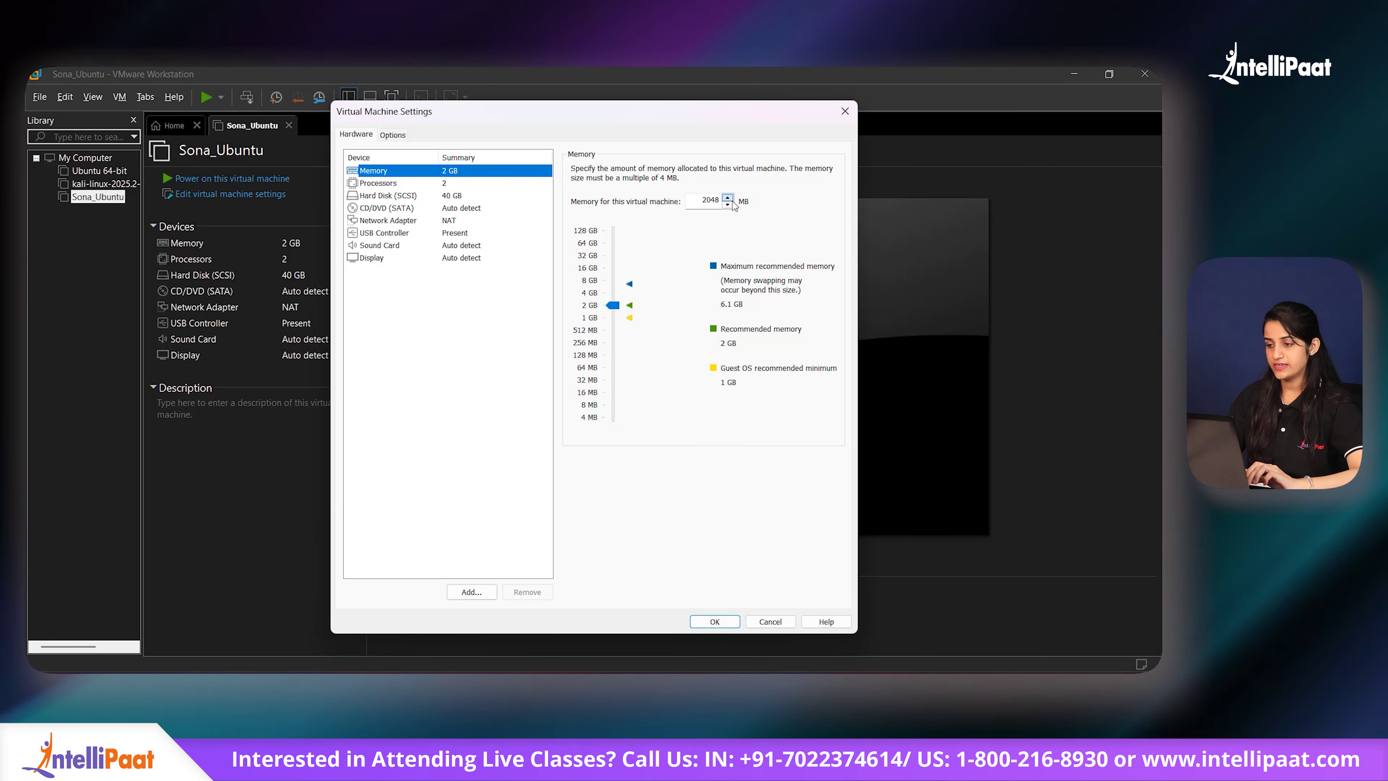
click(712, 200)
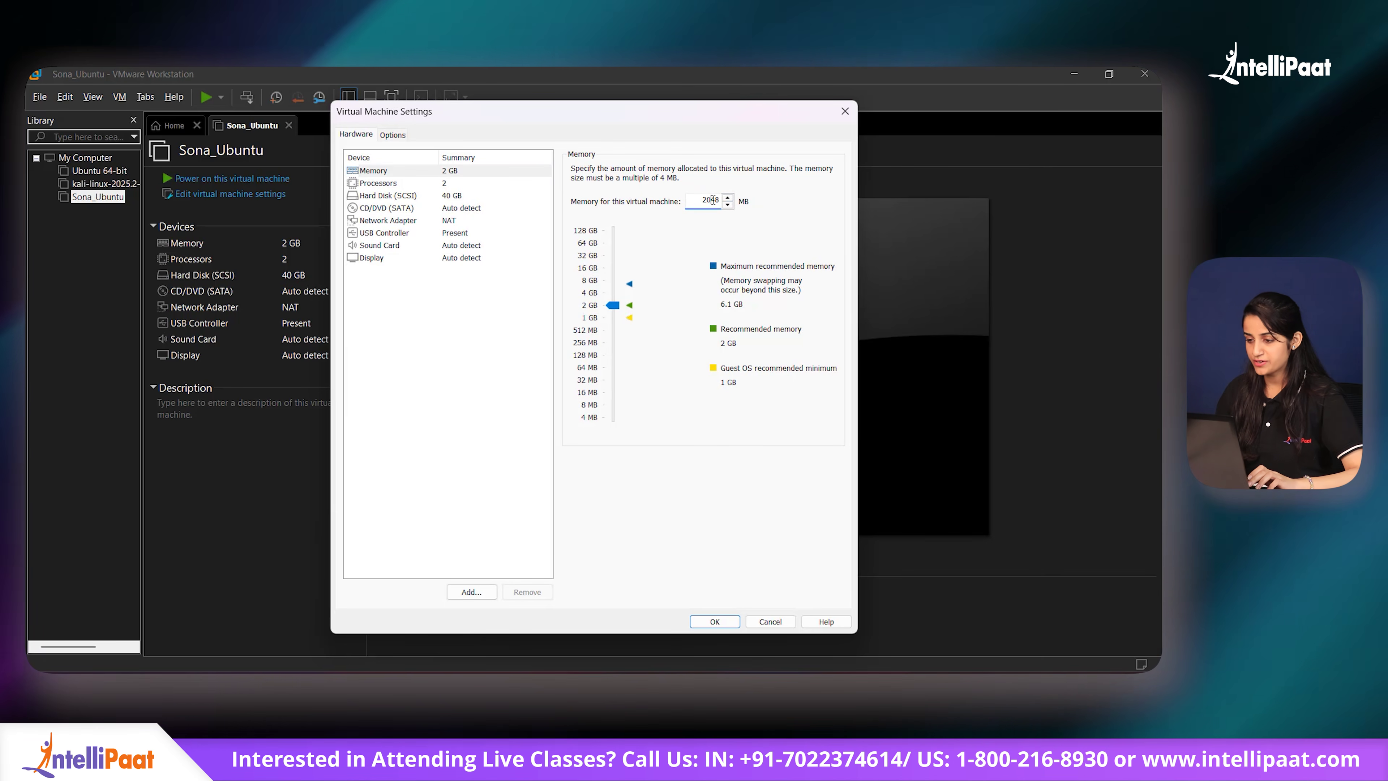
key(BackSpace)
key(BackSpace)
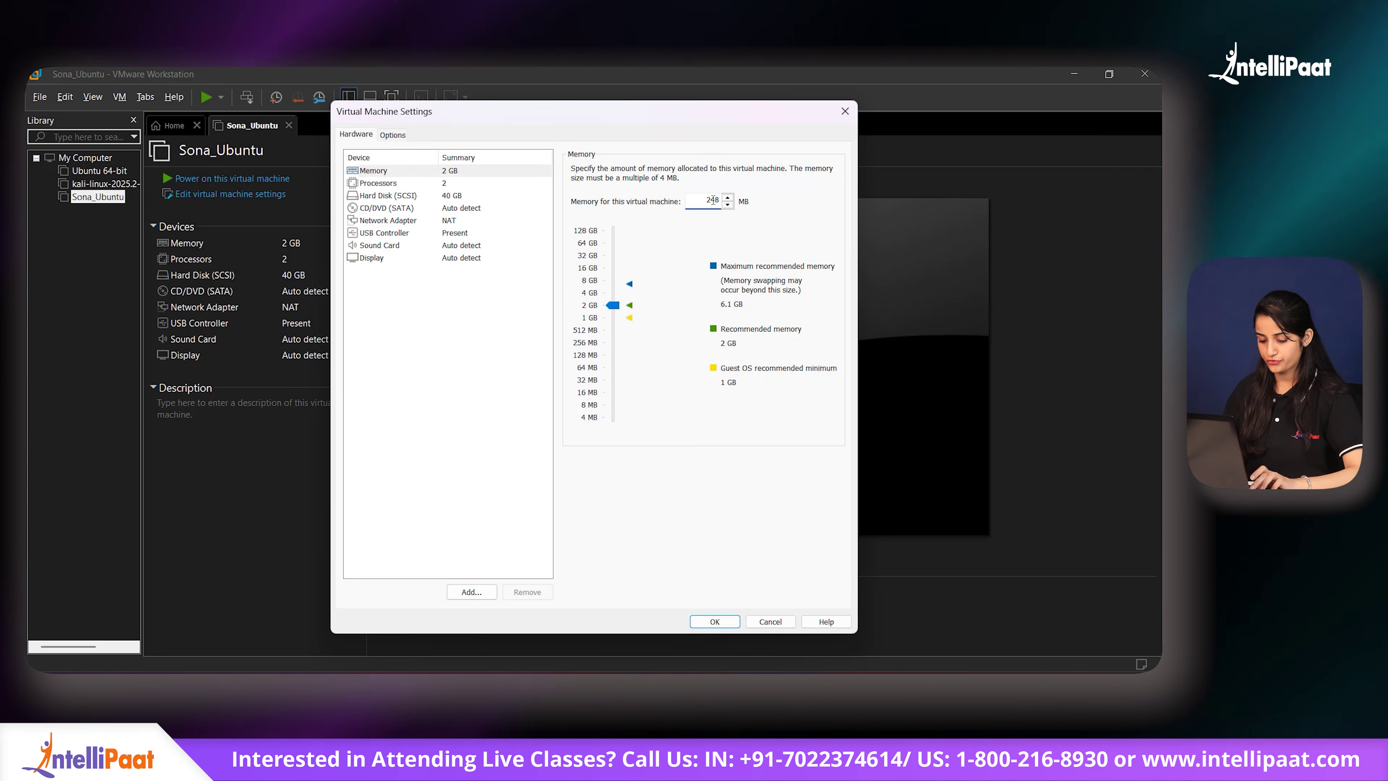
text(40)
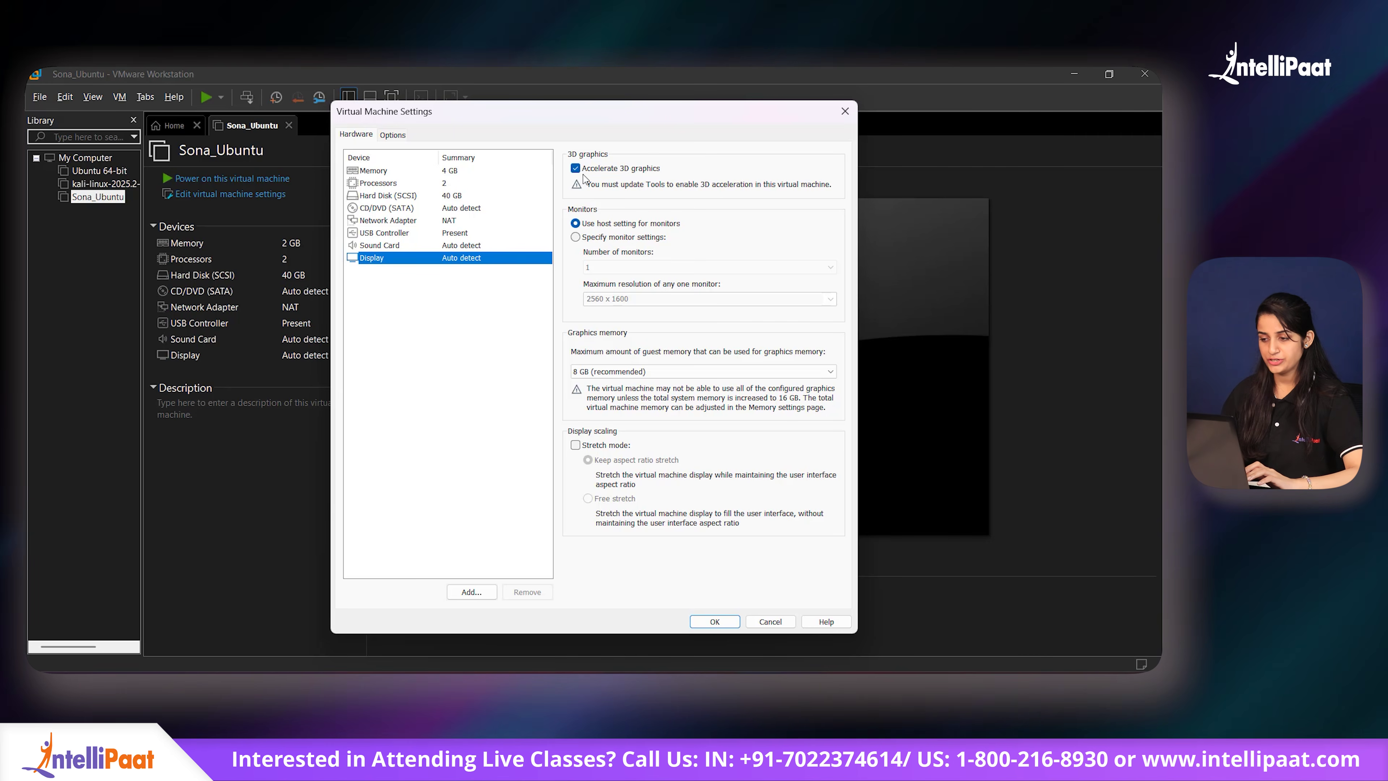
click(575, 169)
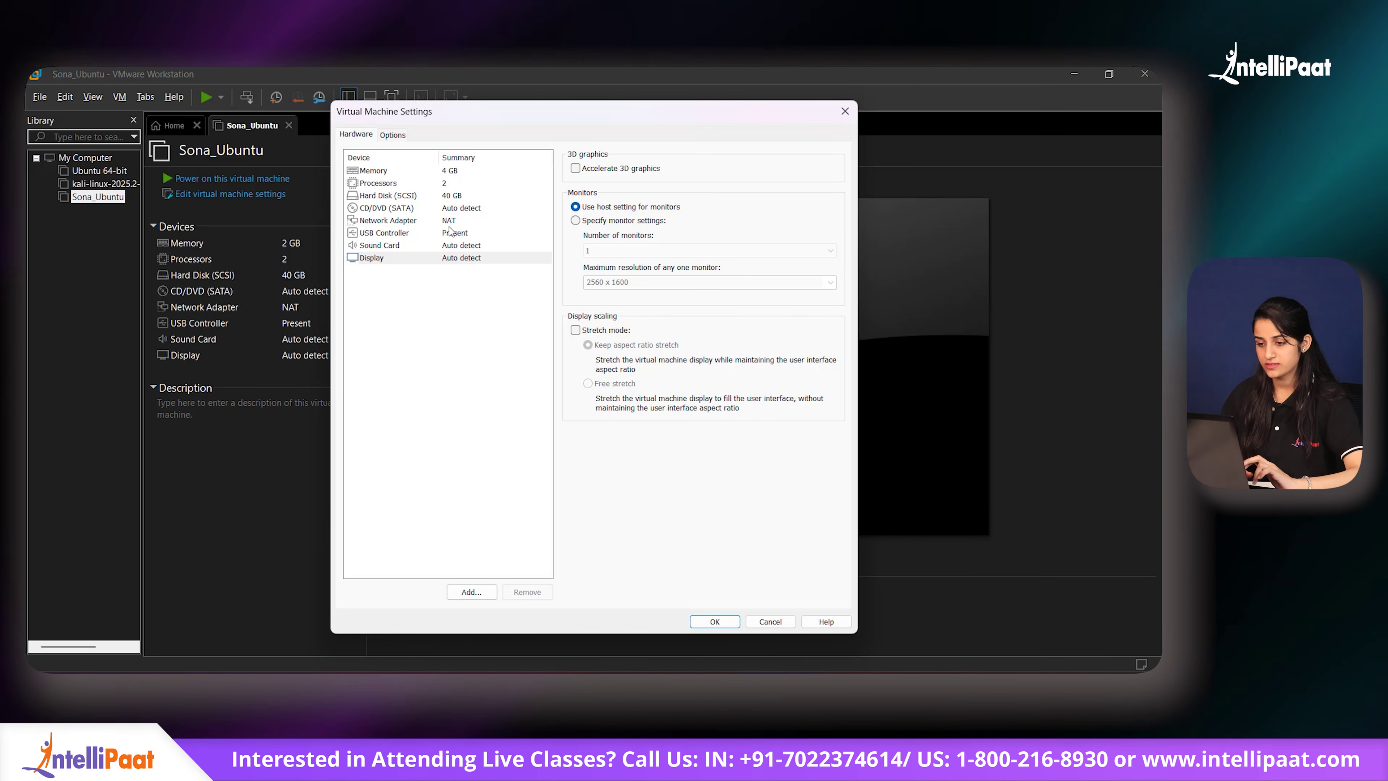
Step: Point the CD/DVD (SATA) drive at the ubuntu-26.04-desktop-amd64 ISO in Downloads and save the settings
click(454, 209)
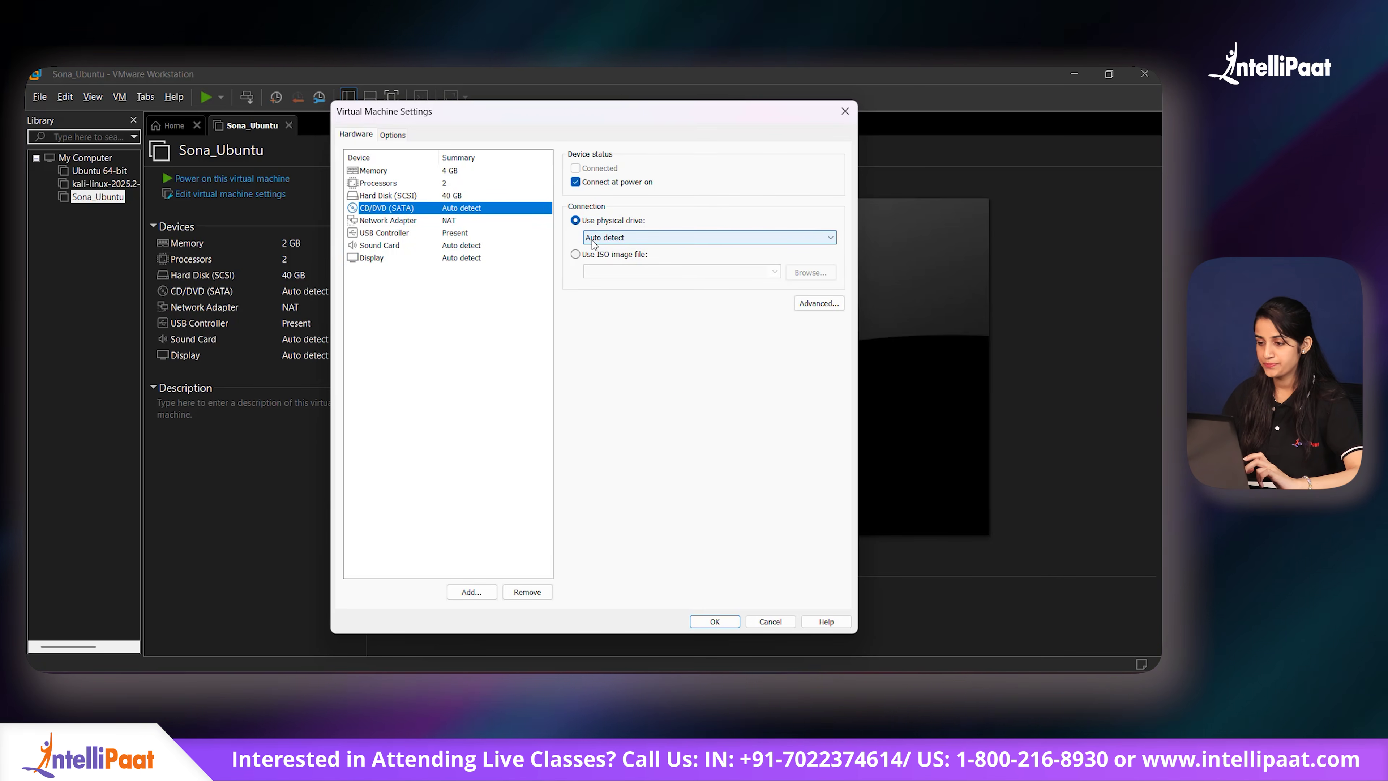
click(576, 255)
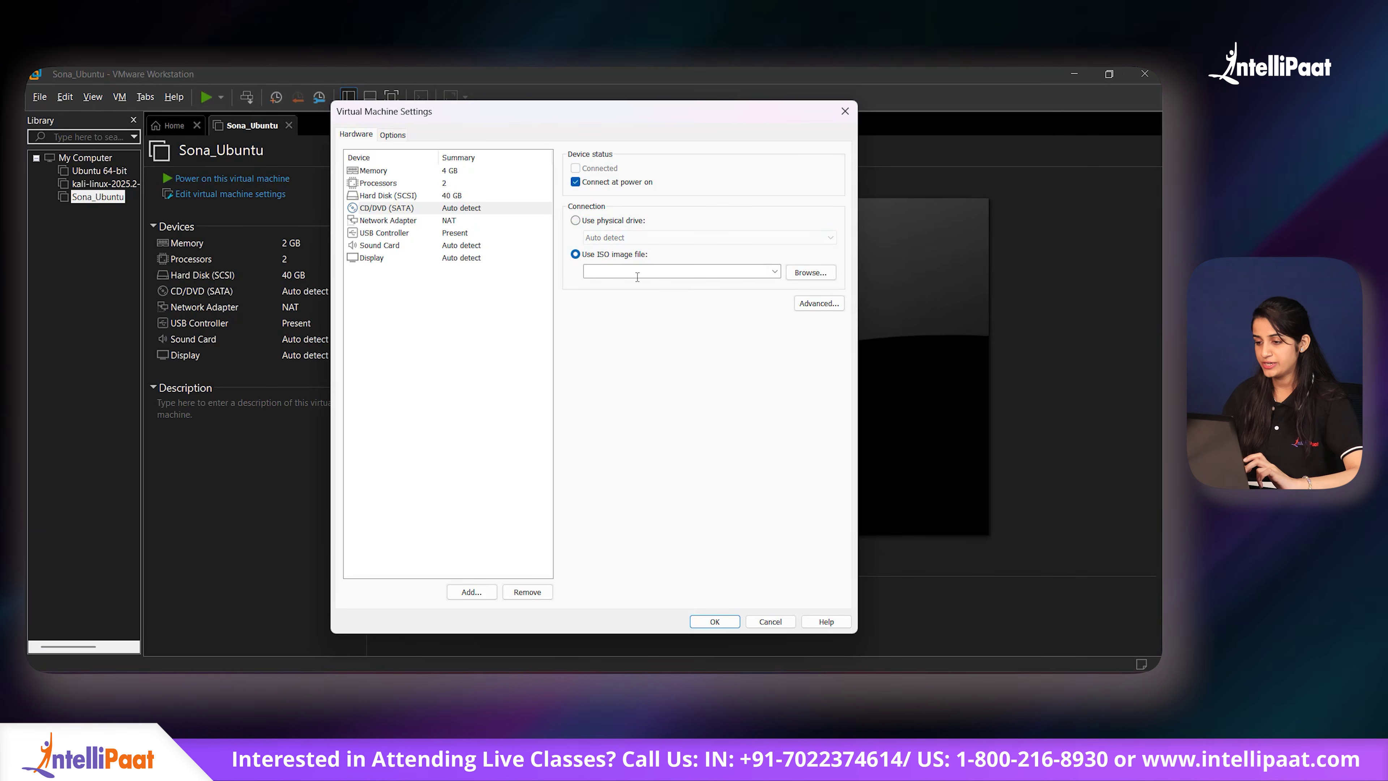
click(809, 275)
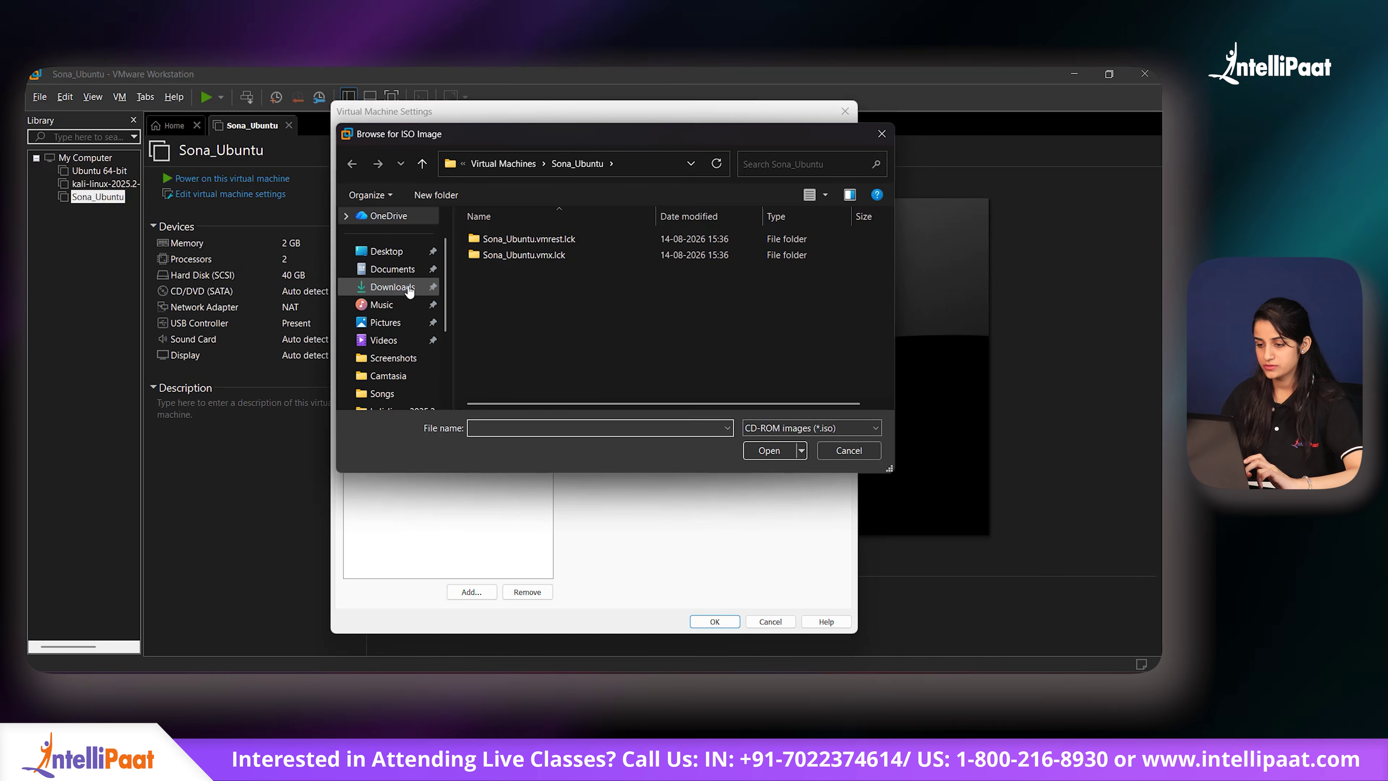
click(405, 290)
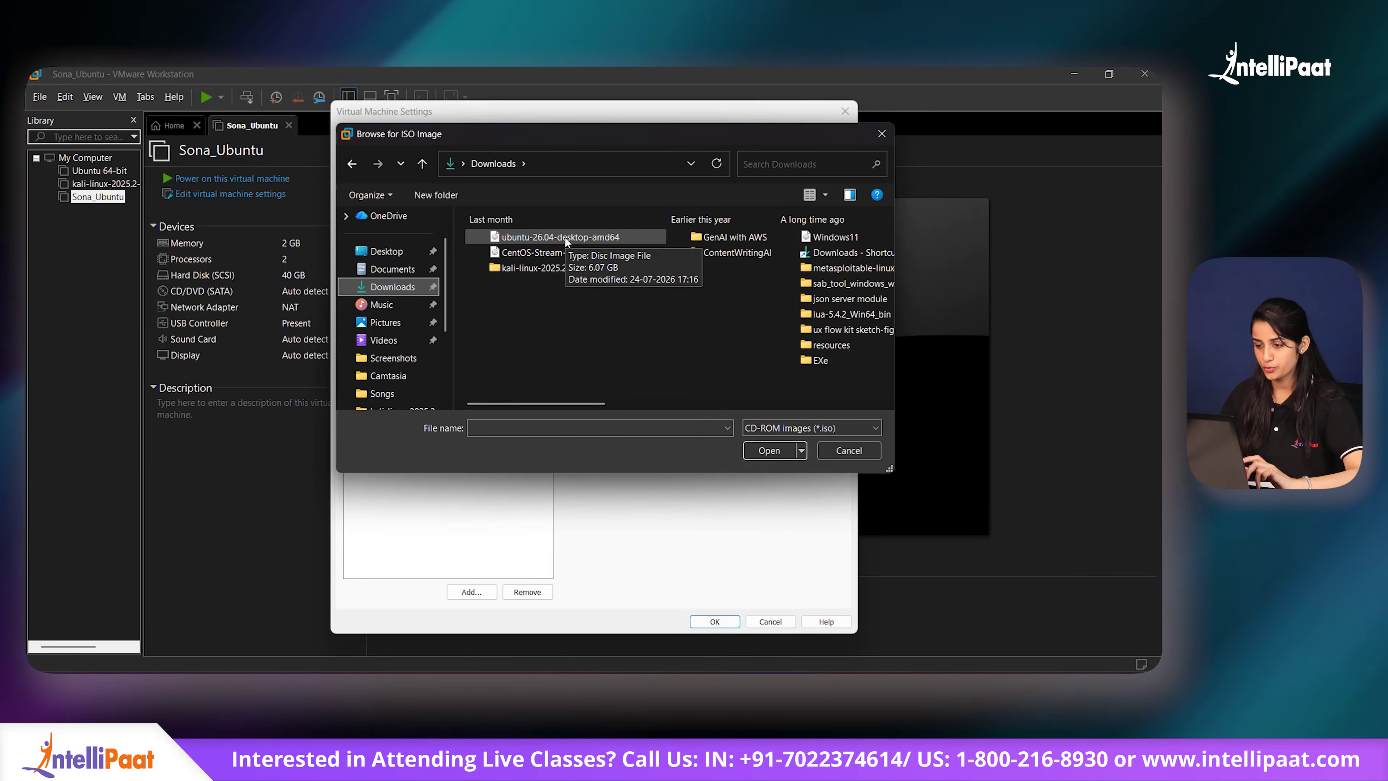
click(565, 237)
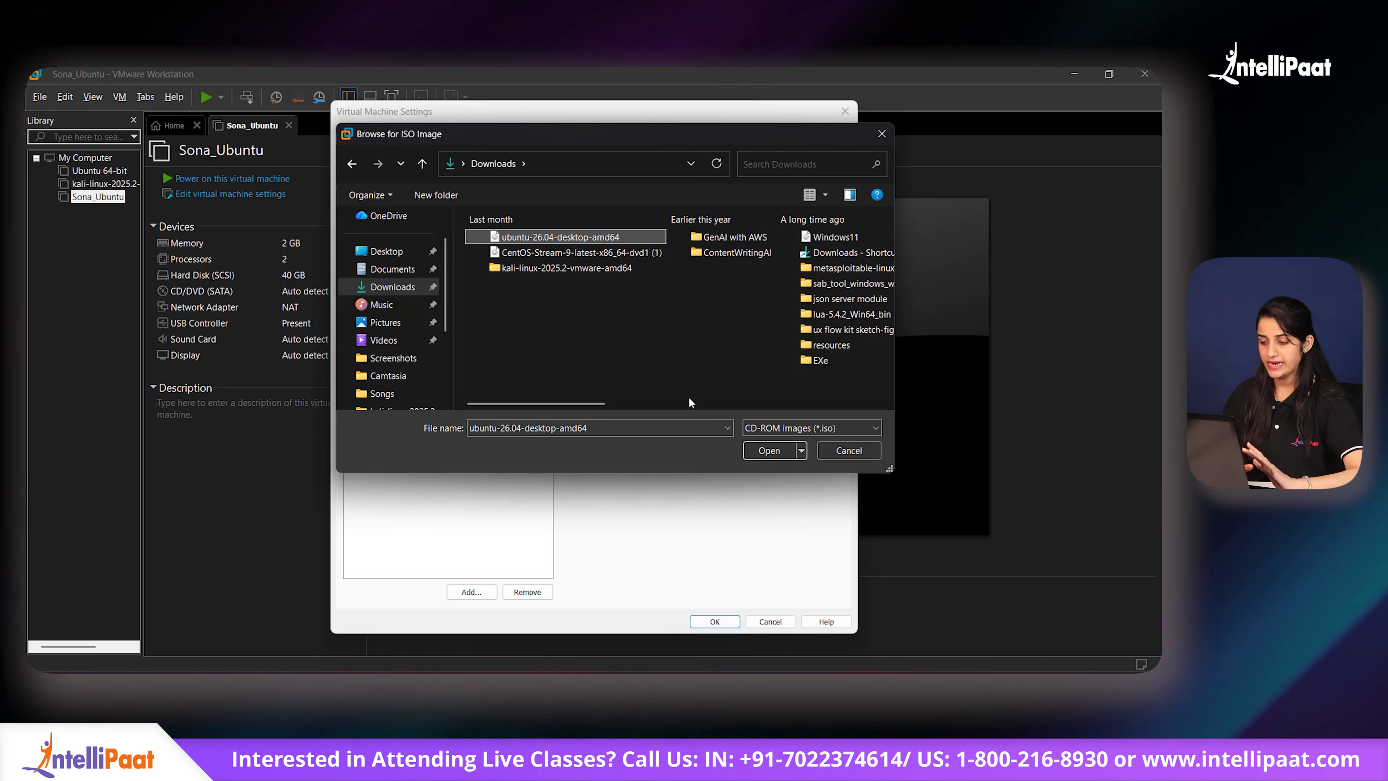
click(768, 451)
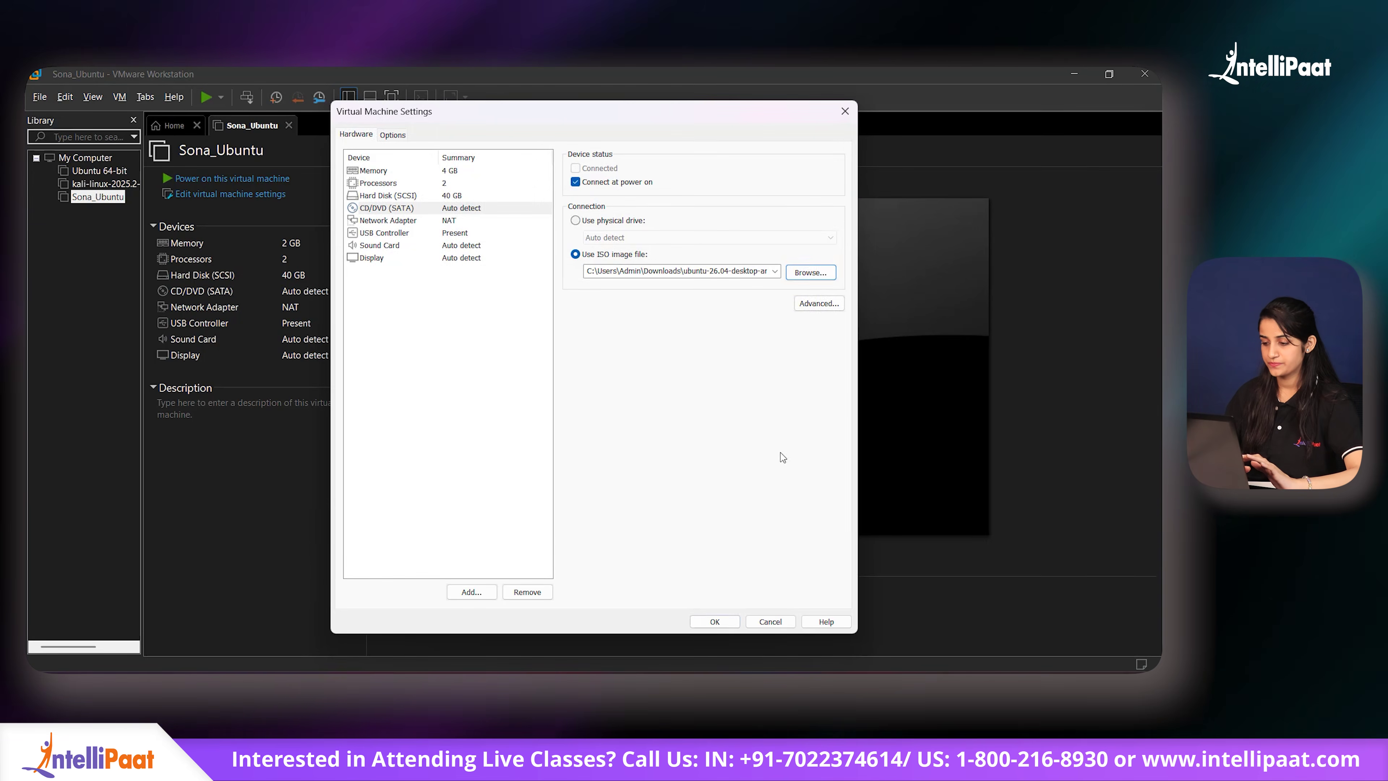
click(715, 622)
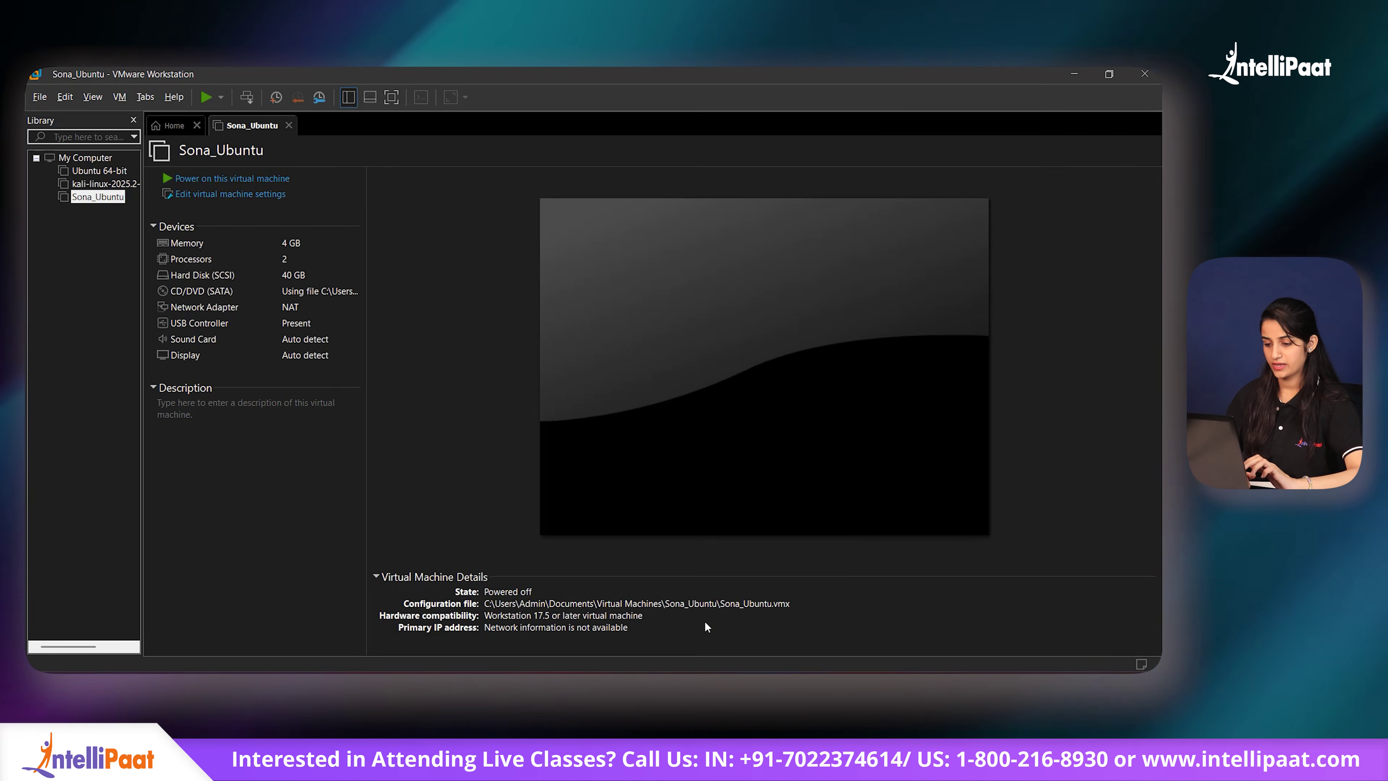
Step: Power on Sona_Ubuntu, close the Activities overview, and keep English as the installer language
click(166, 181)
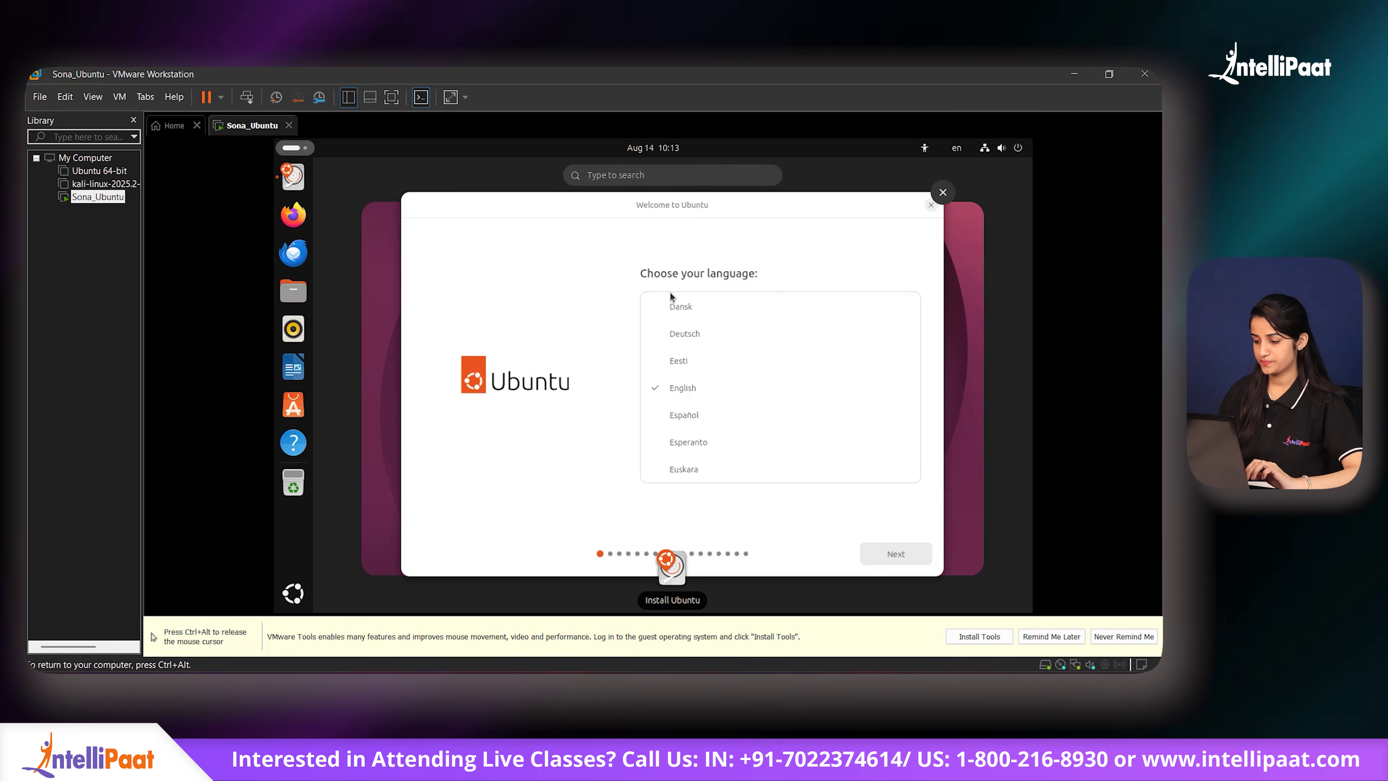
click(877, 554)
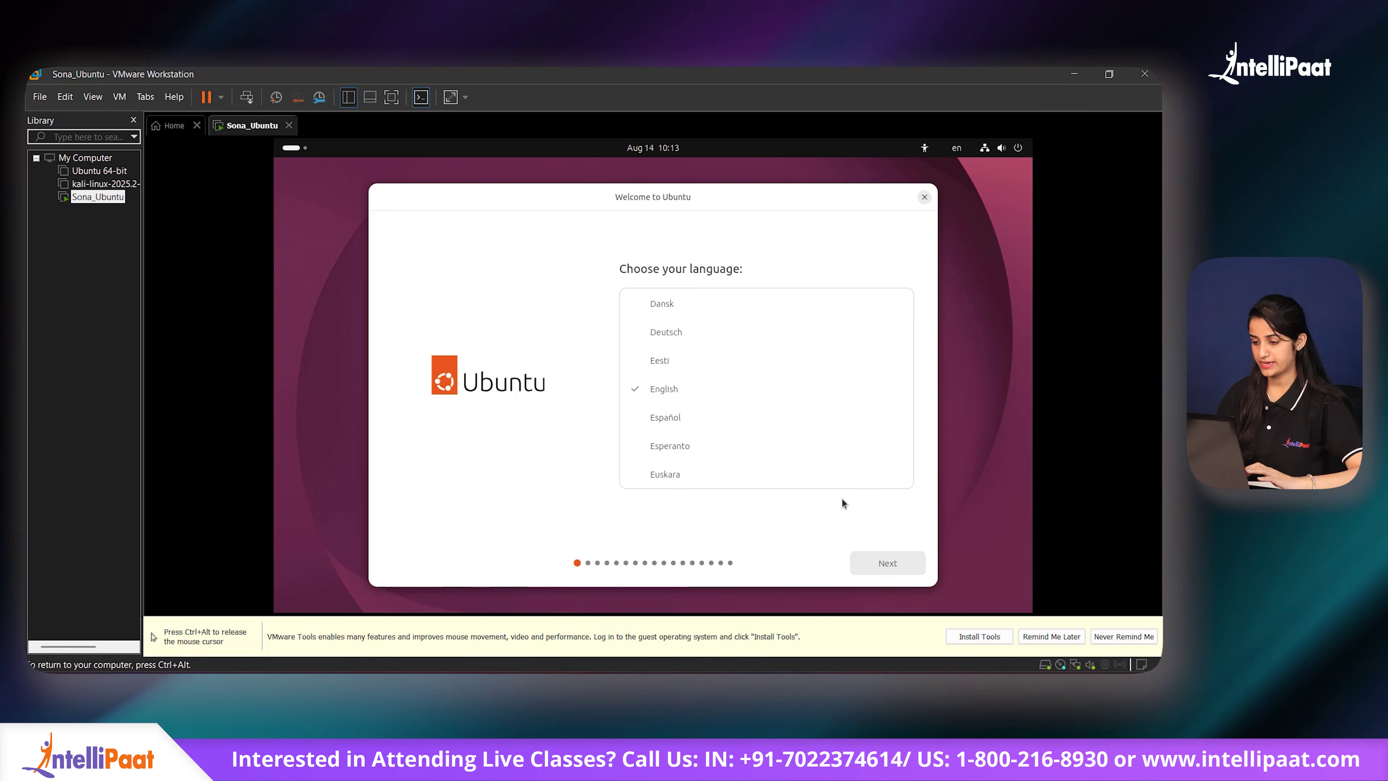
click(884, 562)
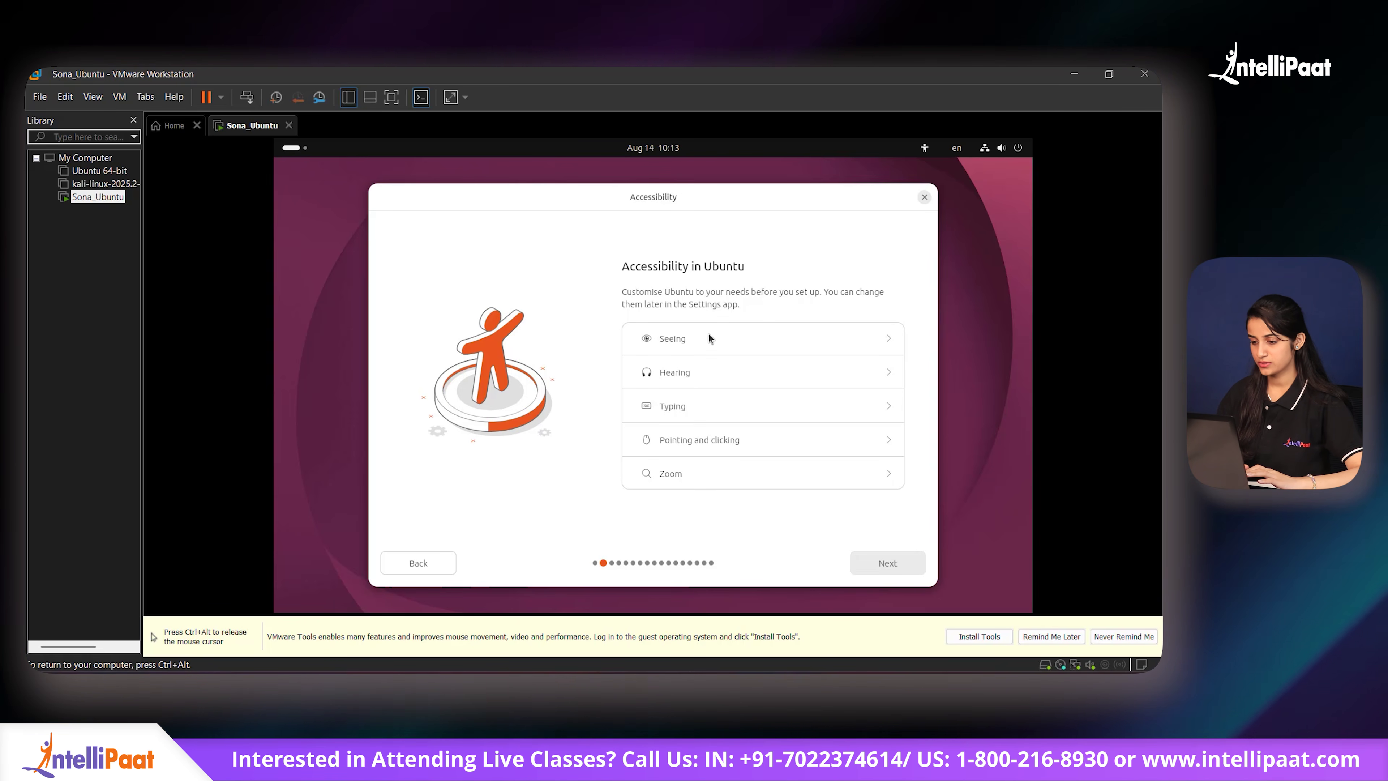
Step: Pass the accessibility page, keep English (US) keyboard and the wired connection
click(805, 336)
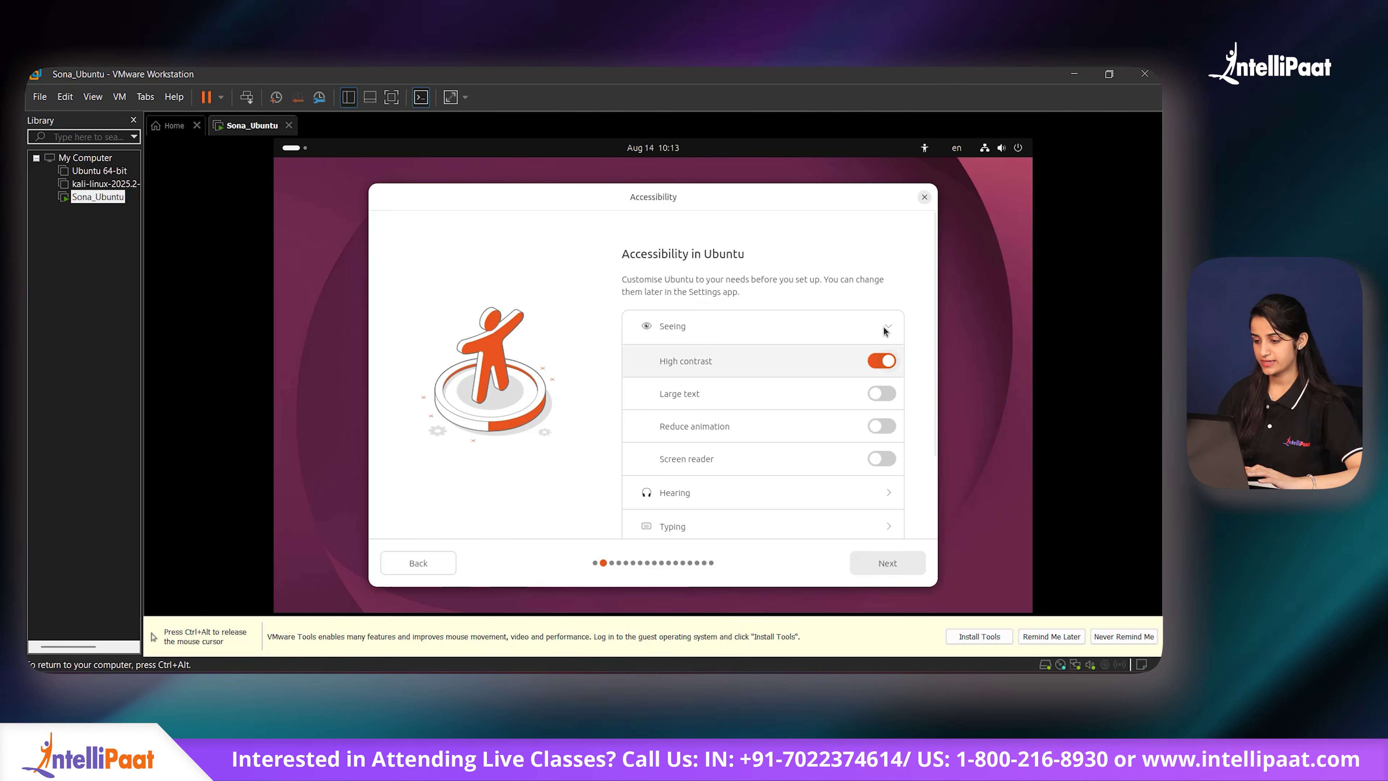
click(882, 565)
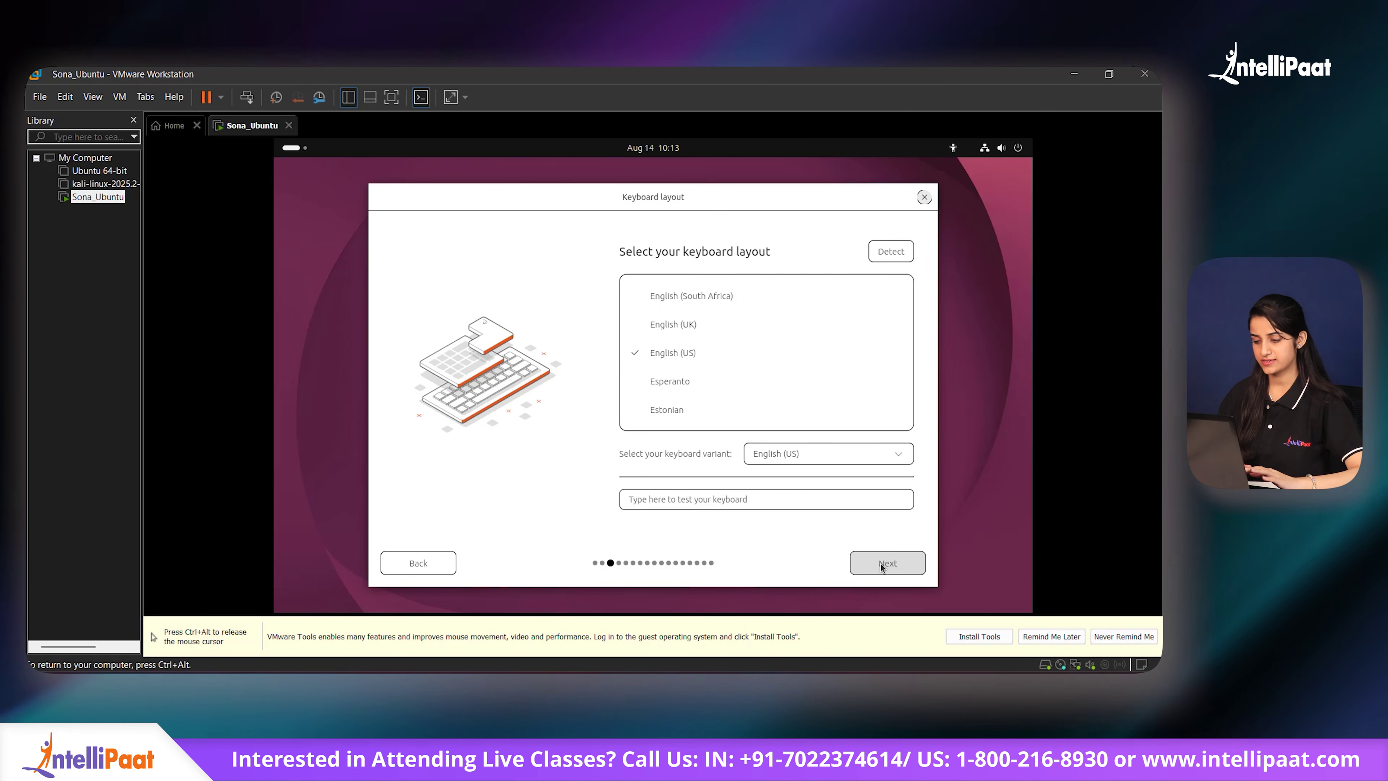
click(882, 565)
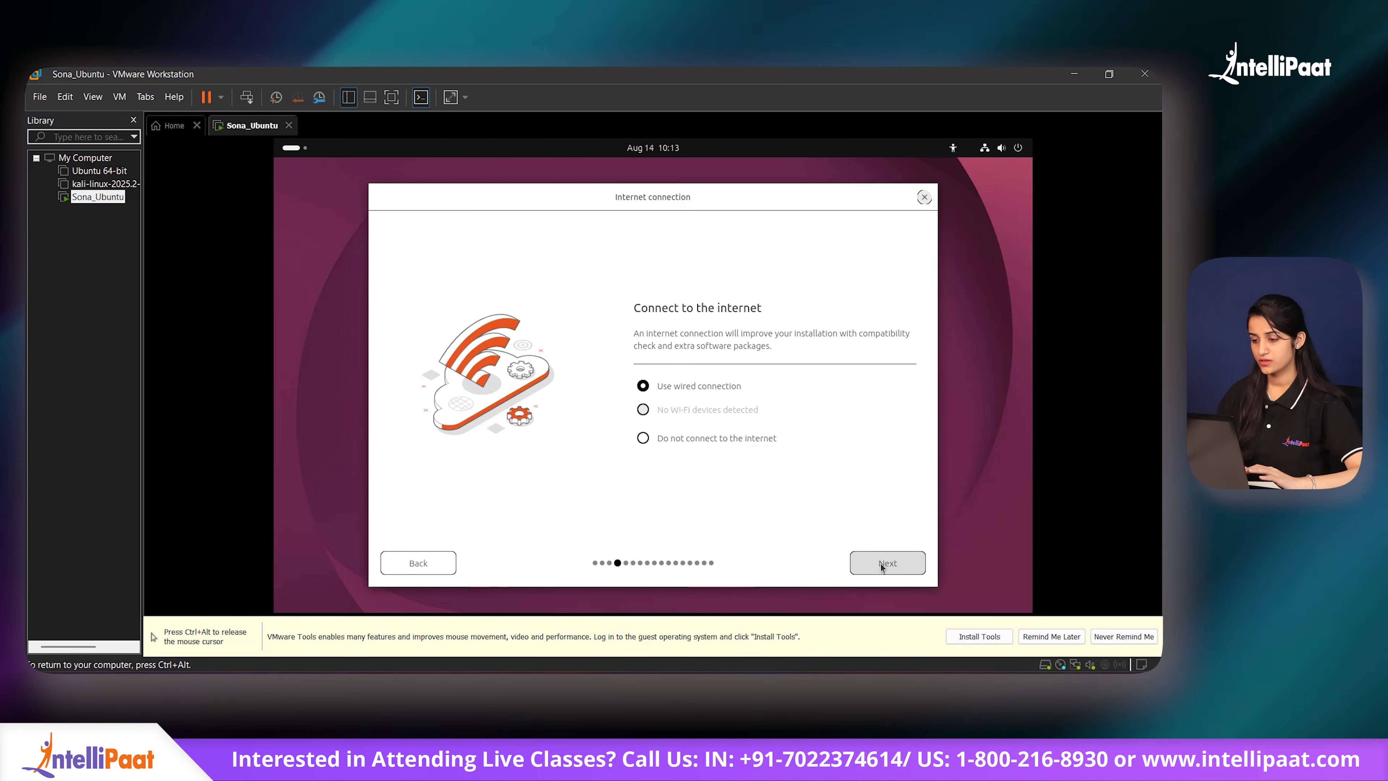
click(882, 566)
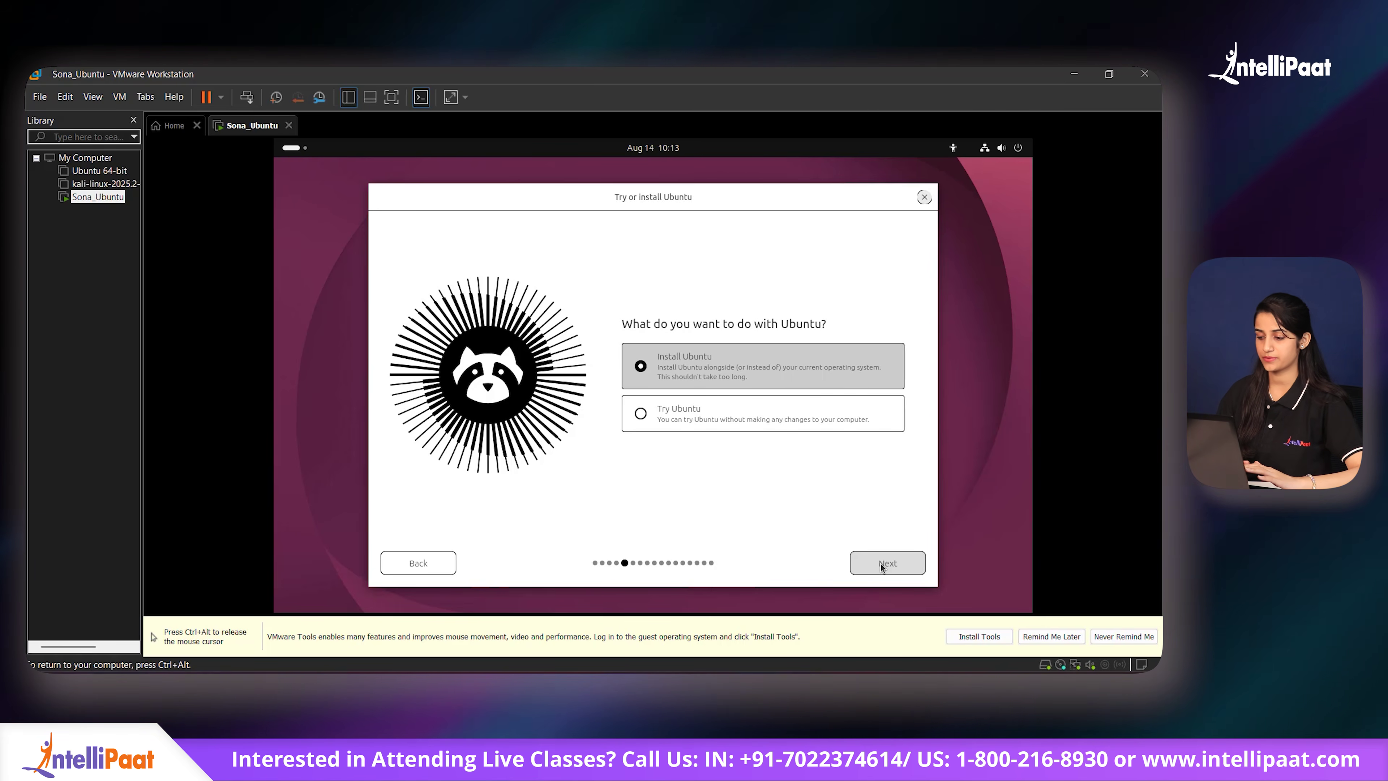
Step: Choose Install Ubuntu, interactive installation, default apps and no encryption
click(883, 565)
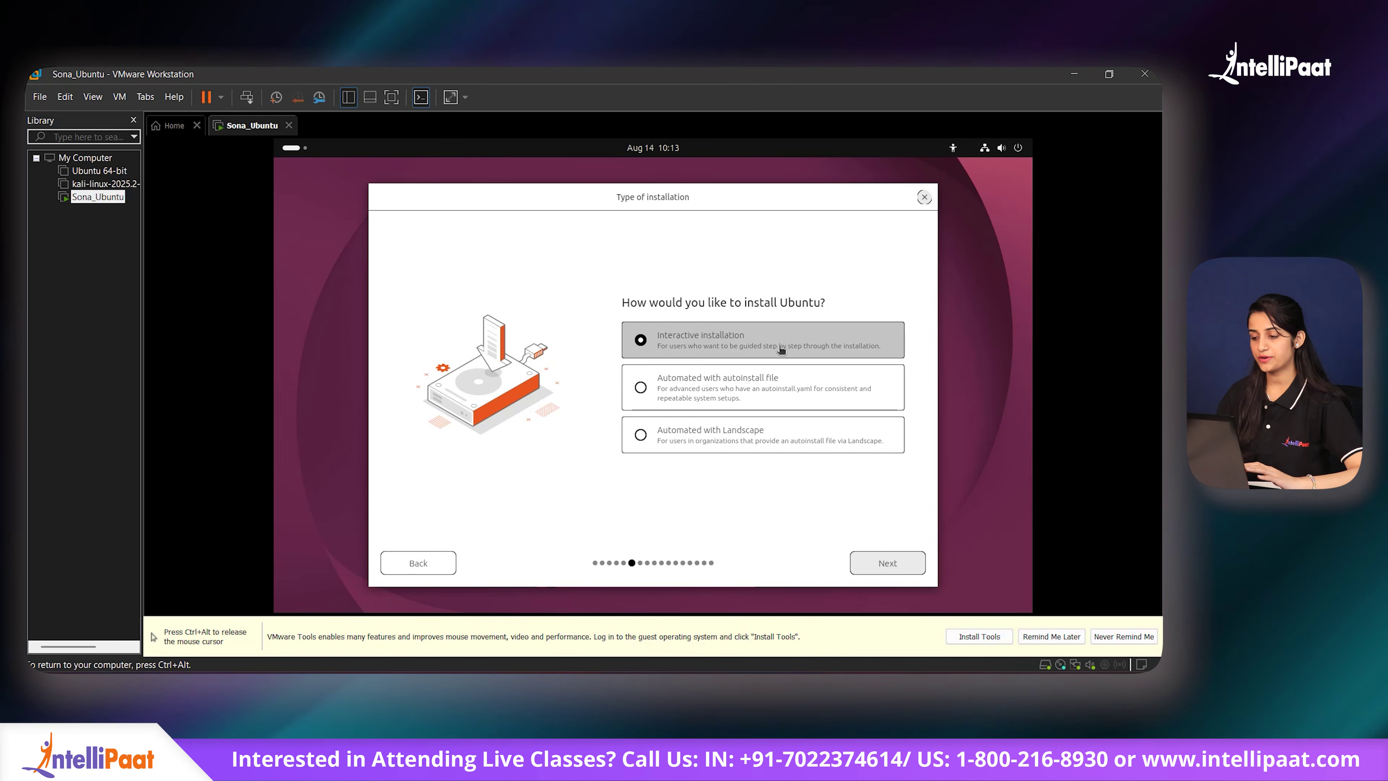
click(881, 565)
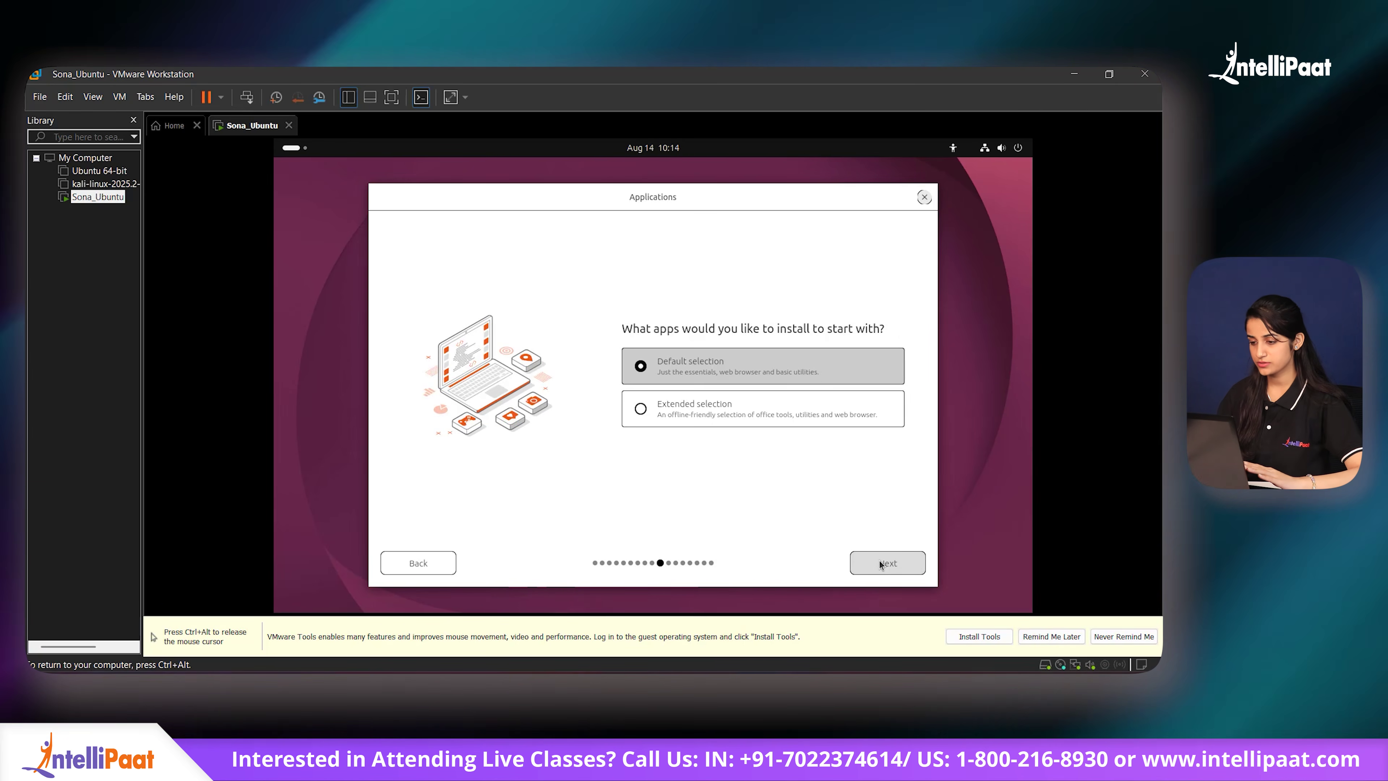
click(883, 566)
click(885, 569)
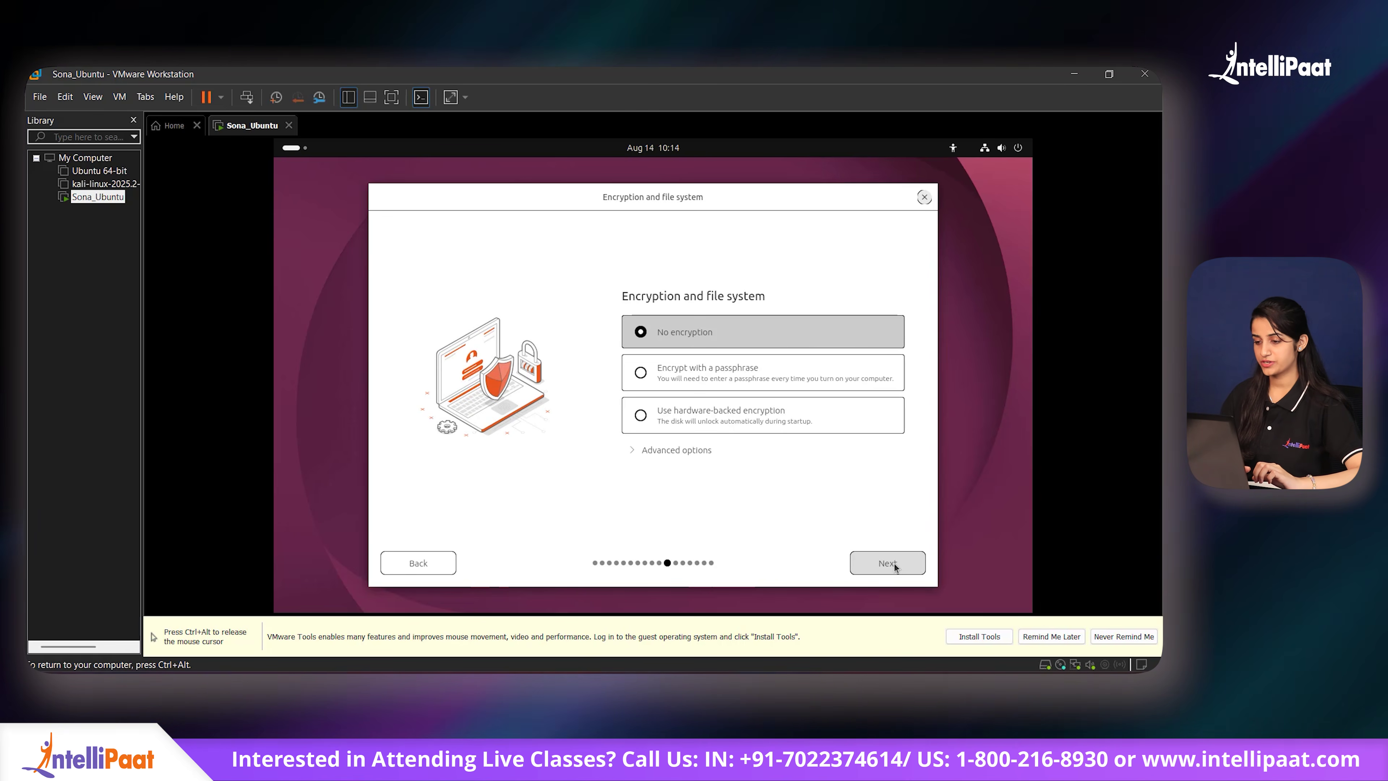
click(889, 564)
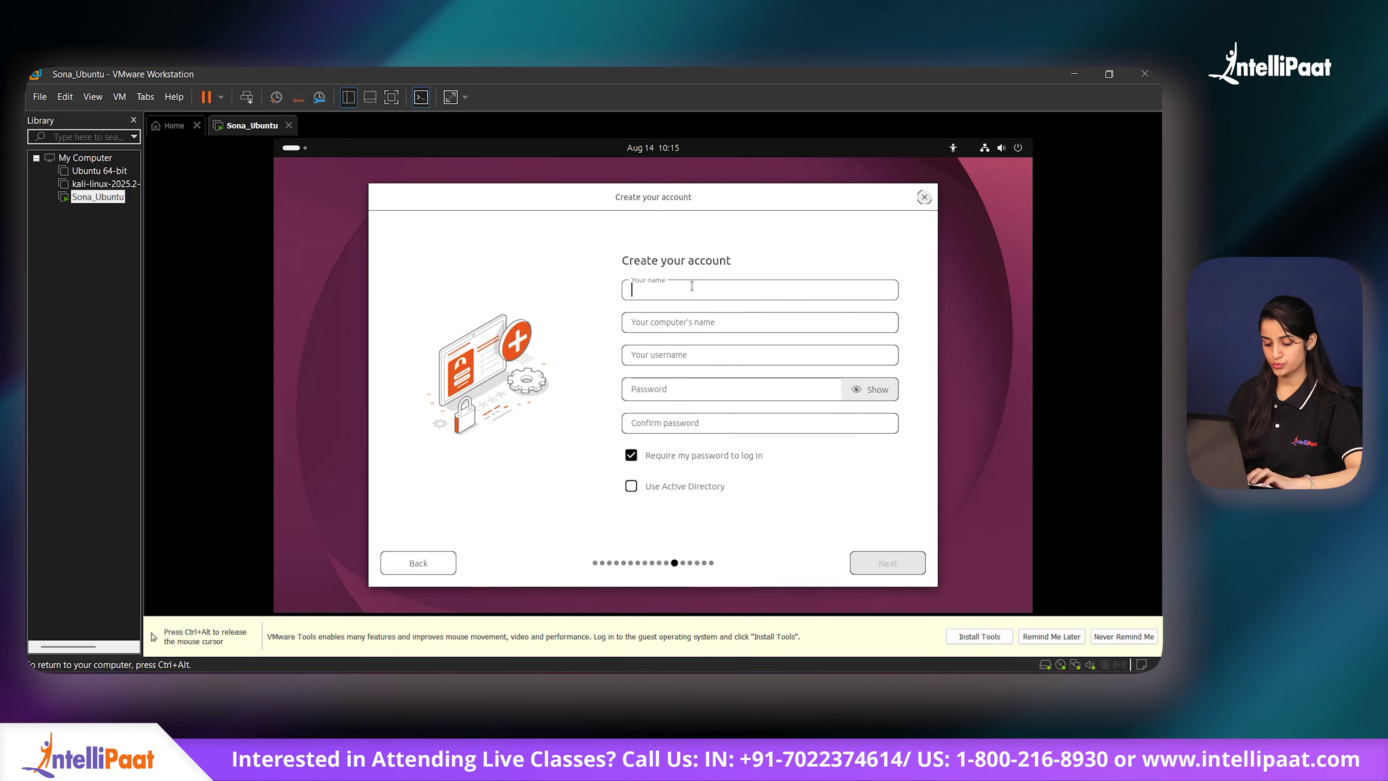
Step: Enter the user's name, letting the computer name and username auto-fill
text(UBuntu)
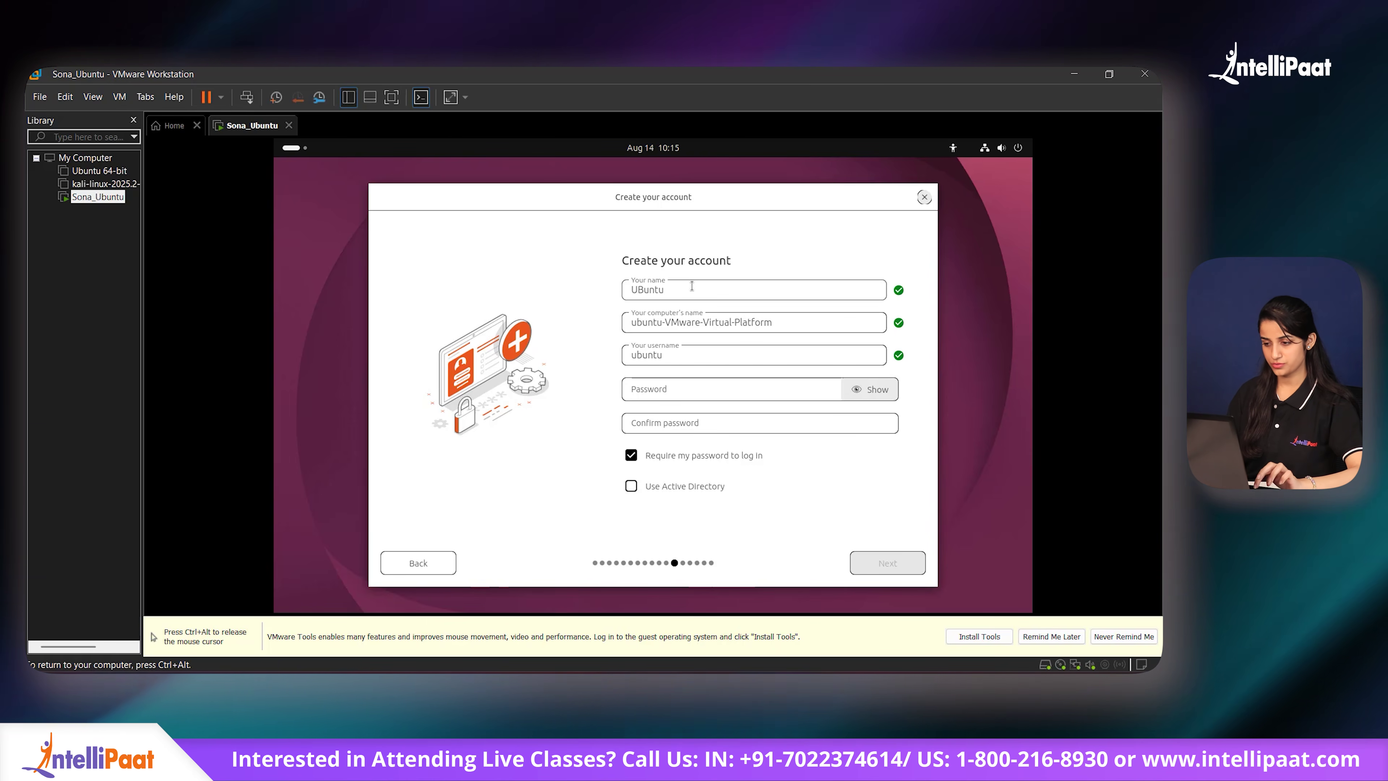
key(BackSpace)
key(BackSpace)
key(BackSpace)
key(BackSpace)
text(s)
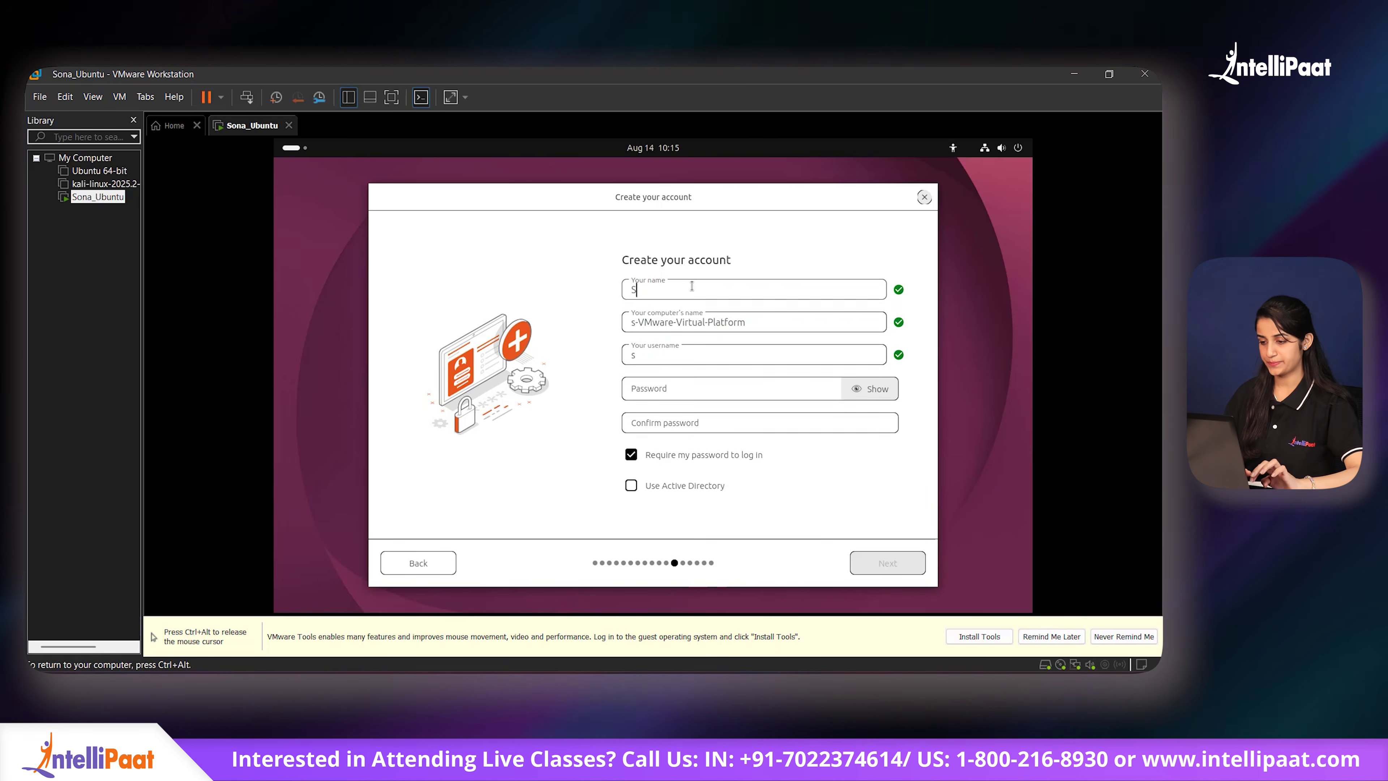
key(BackSpace)
text(sona)
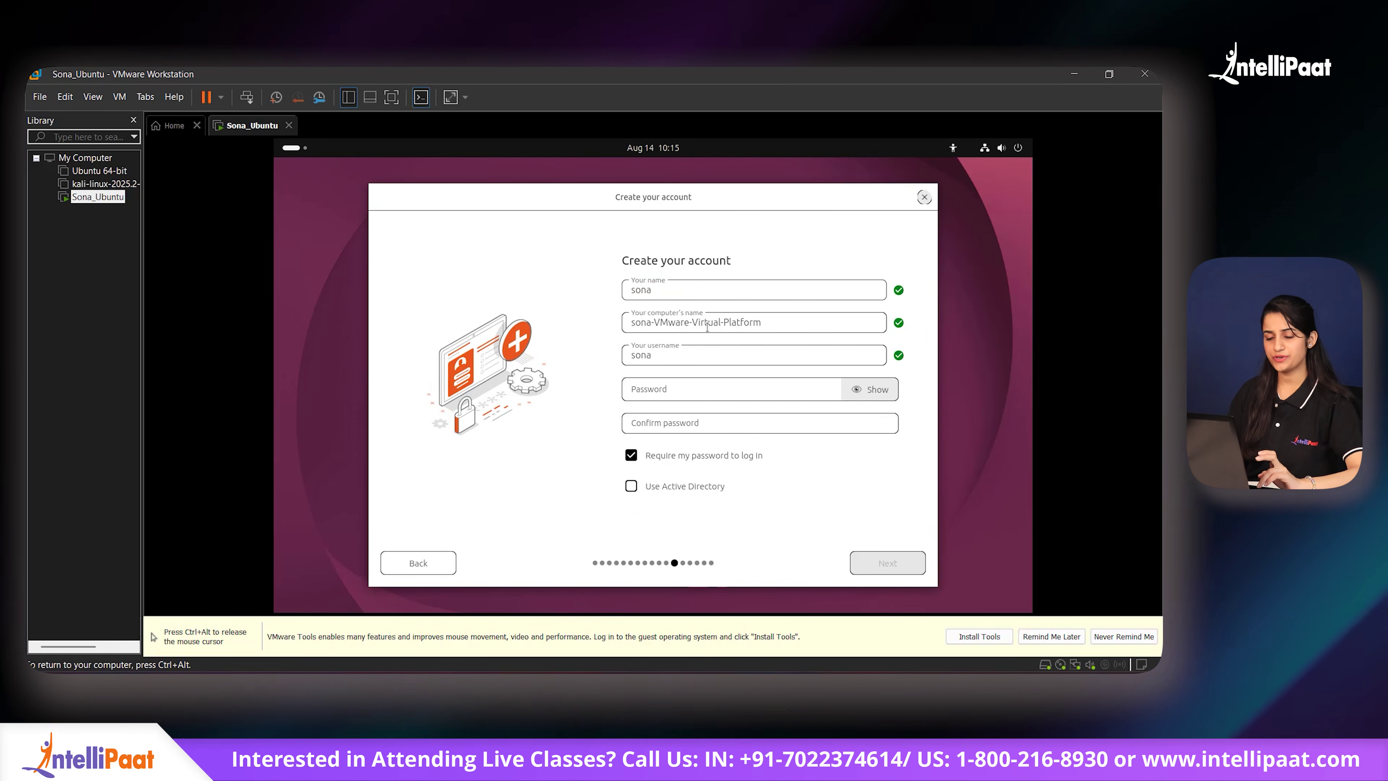
Step: Set the account's login password and confirm it
click(775, 388)
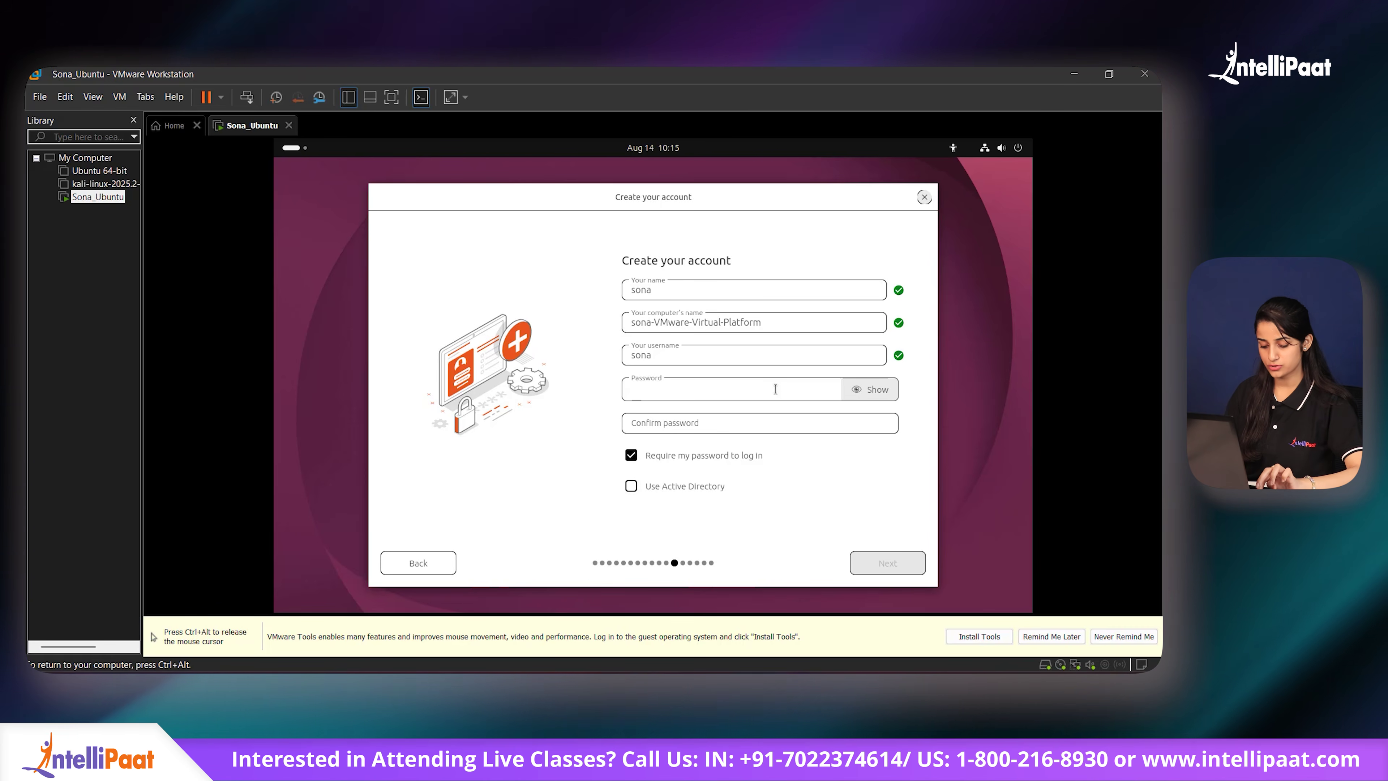
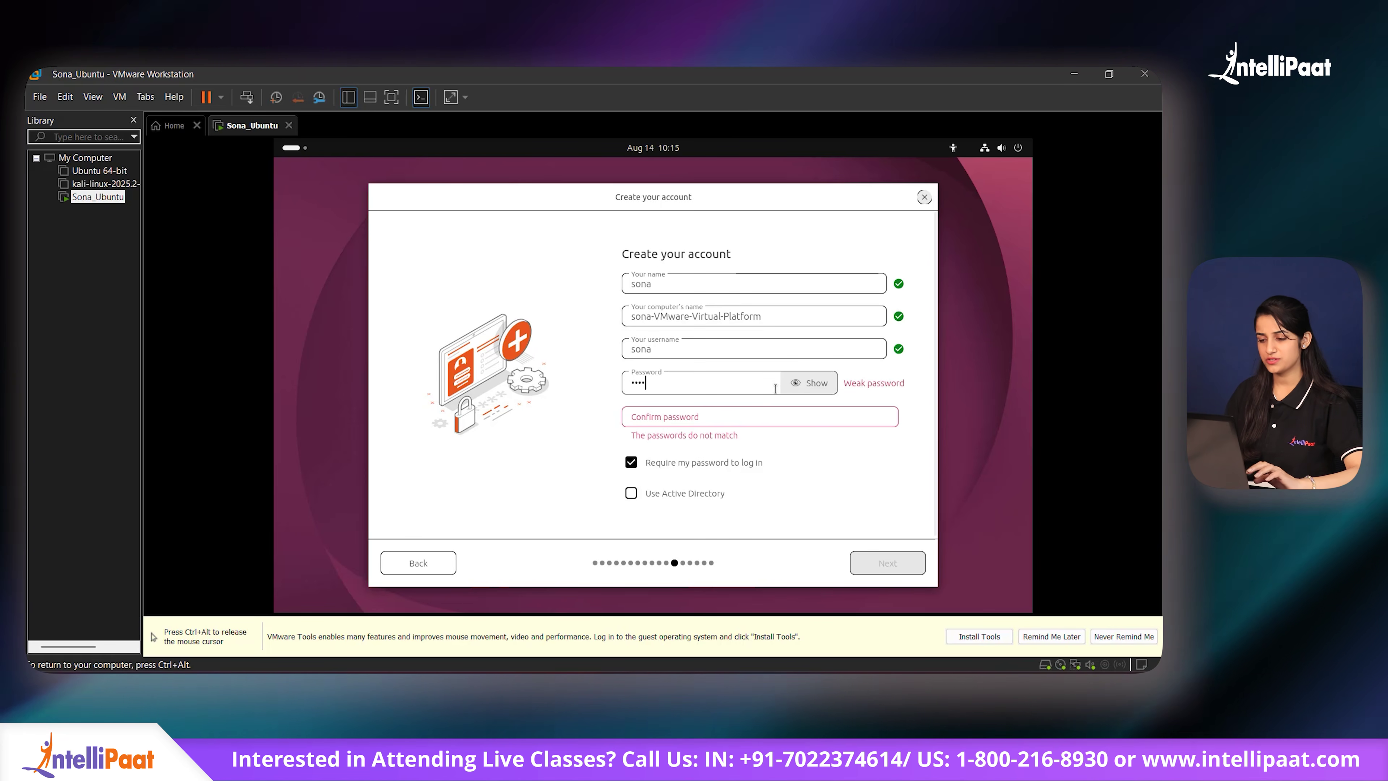
click(781, 415)
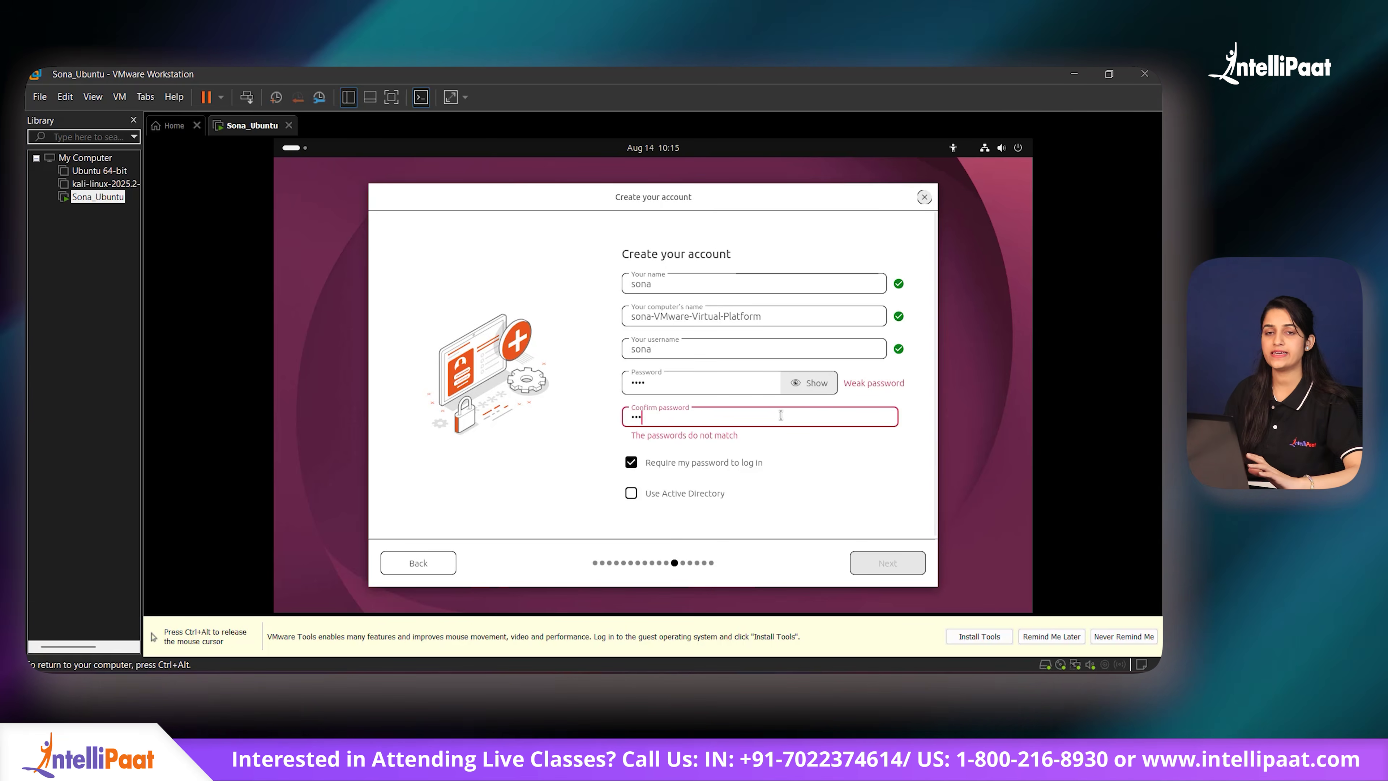
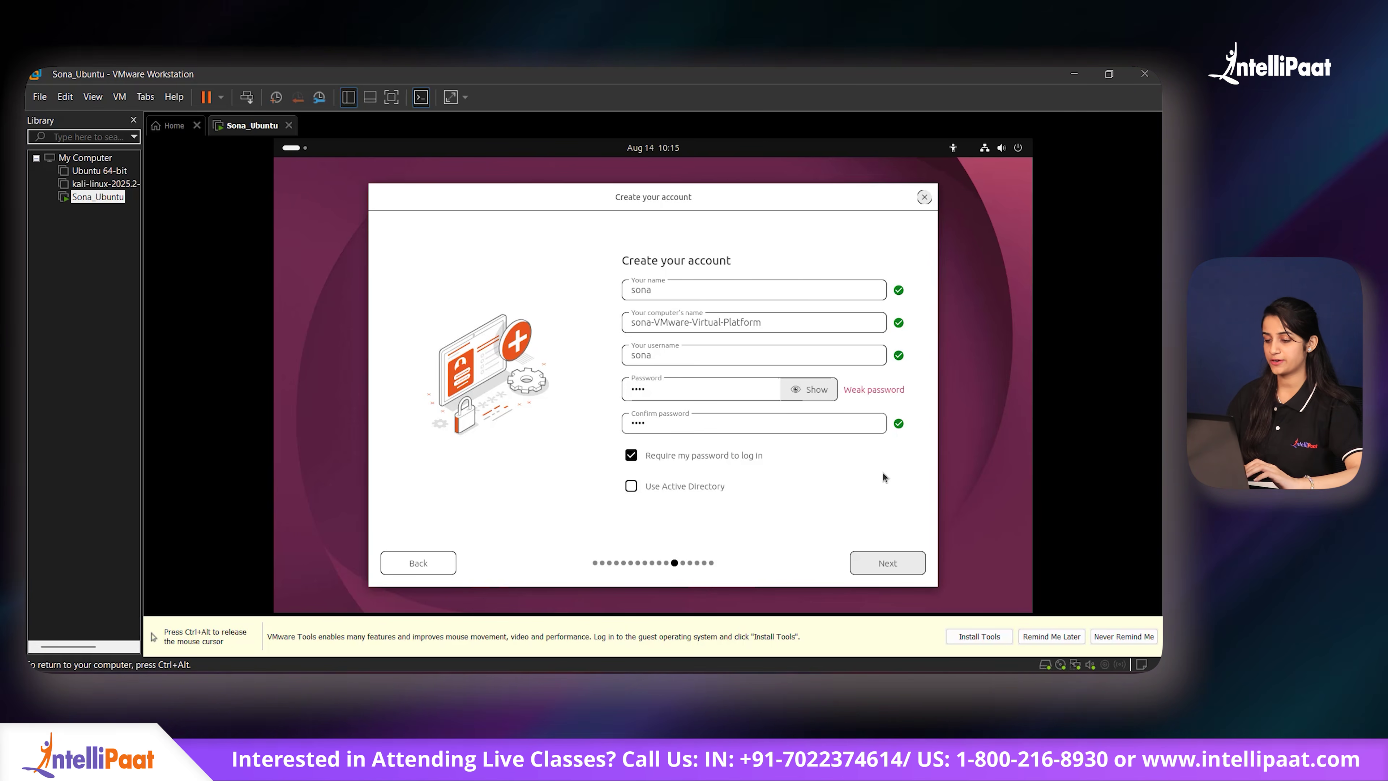
Step: Keep the Asia/Kolkata timezone, review the choices and start installing Ubuntu 26.04
click(895, 568)
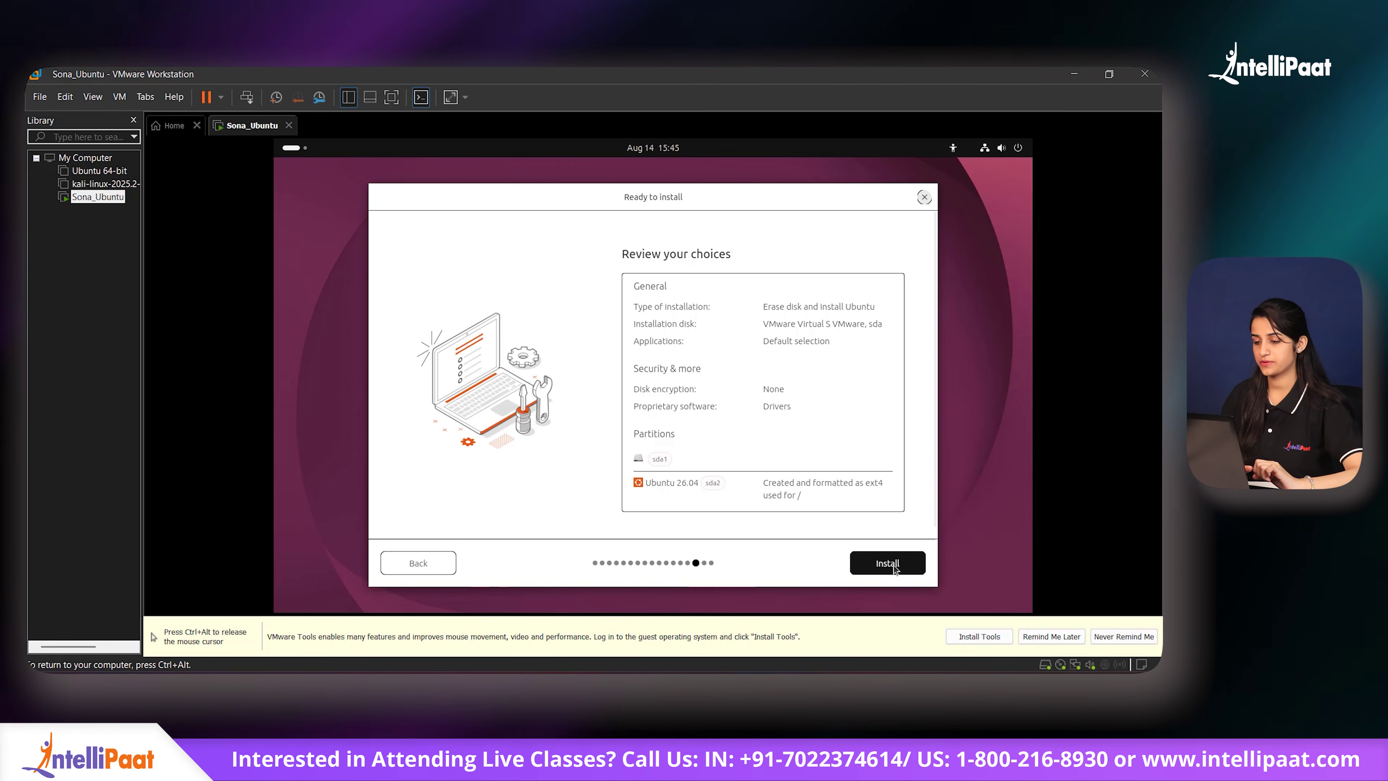
click(893, 565)
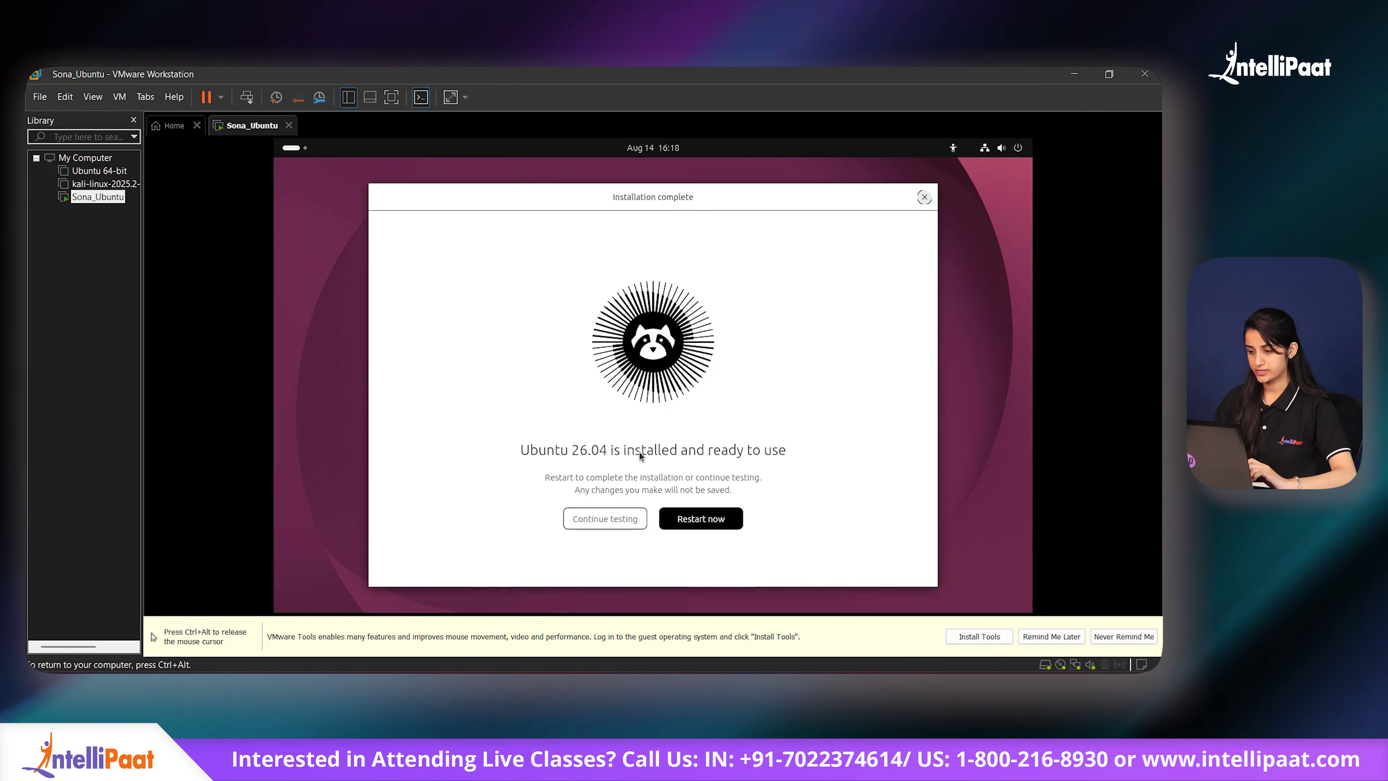
Step: Restart the Sona_Ubuntu VM and log in as the newly created user
click(704, 520)
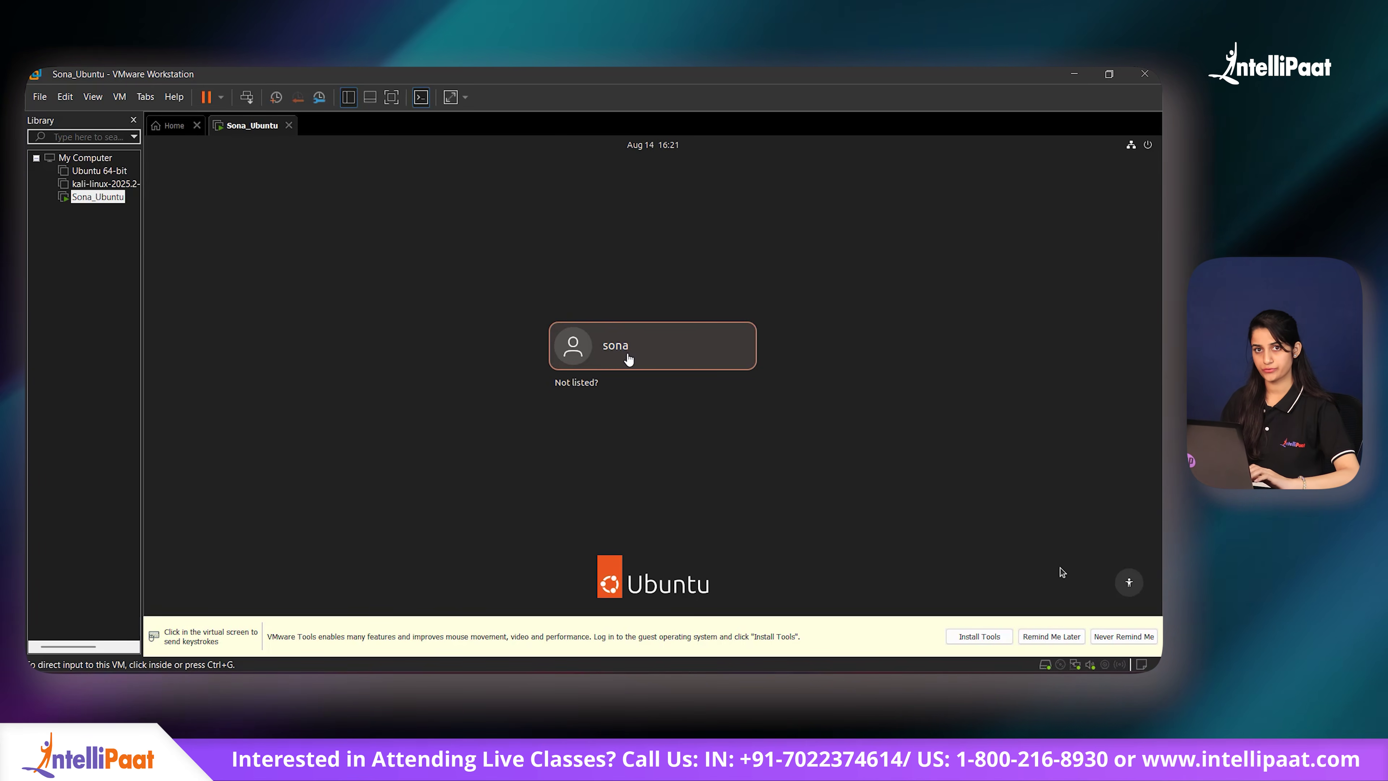
click(1061, 567)
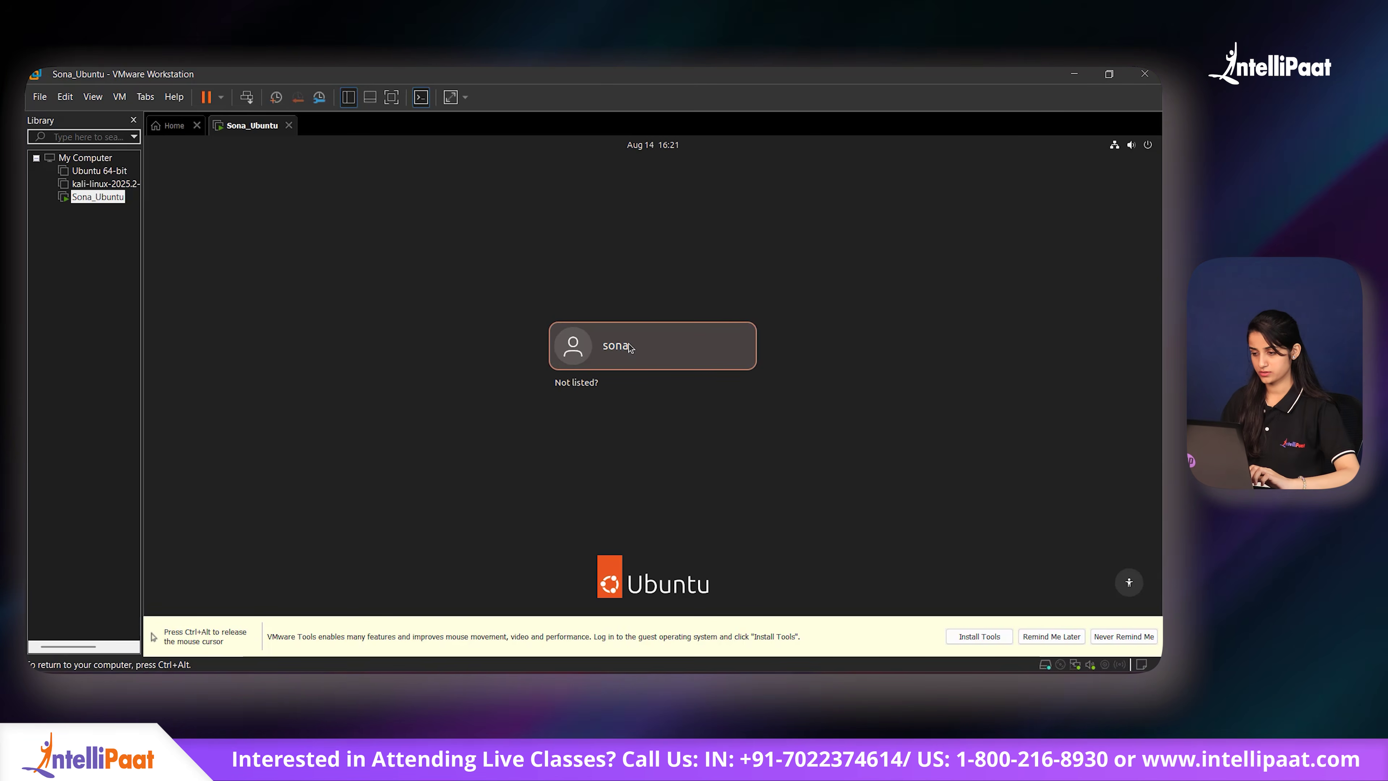
click(631, 346)
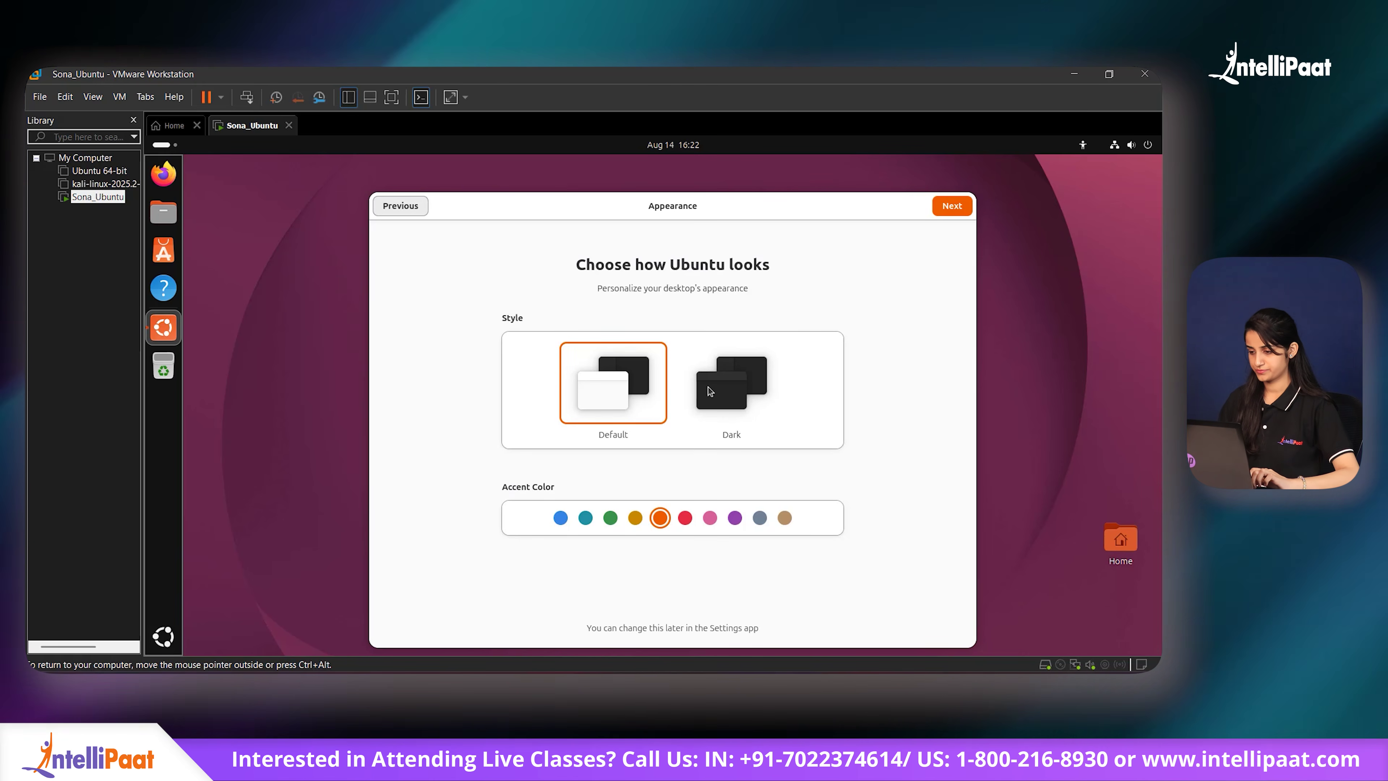
Step: Choose the Dark appearance style and complete the remaining welcome pages
click(708, 387)
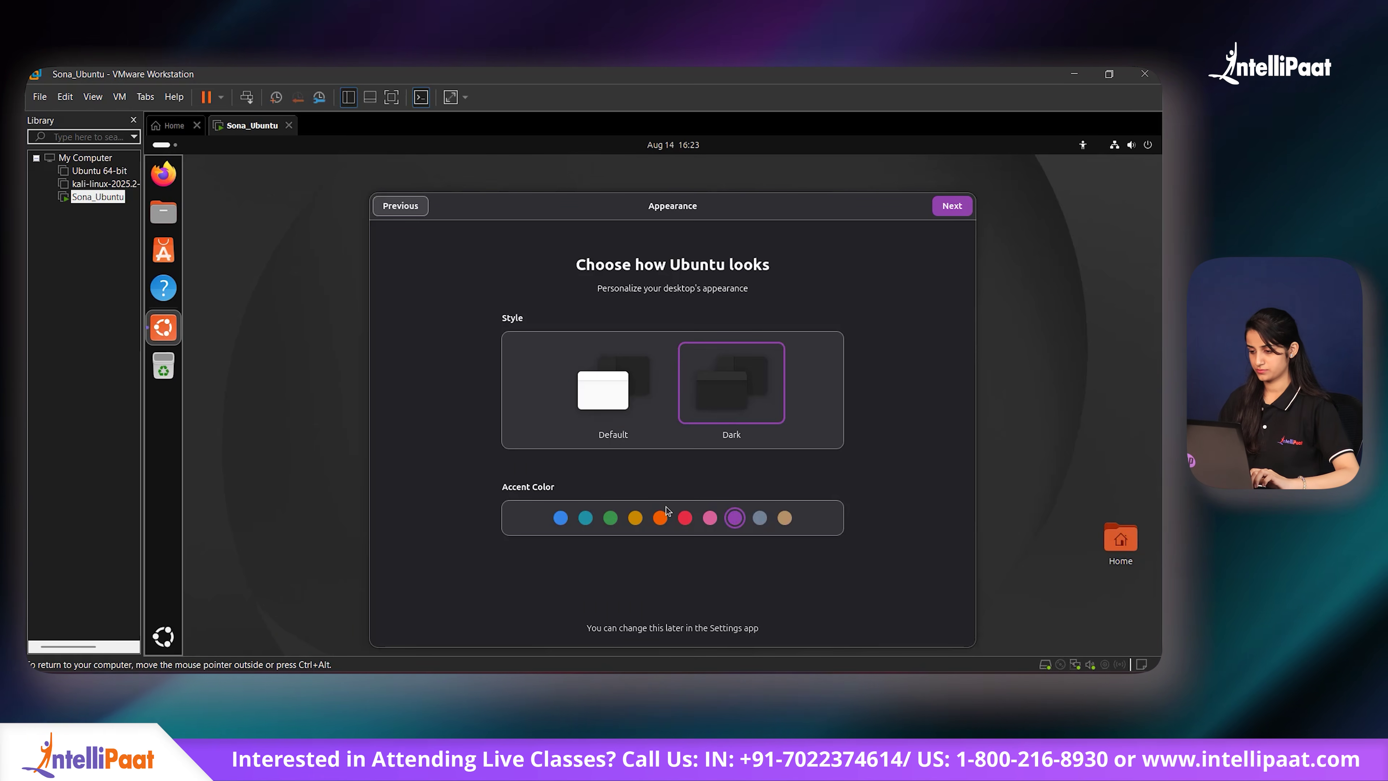
click(952, 206)
click(952, 206)
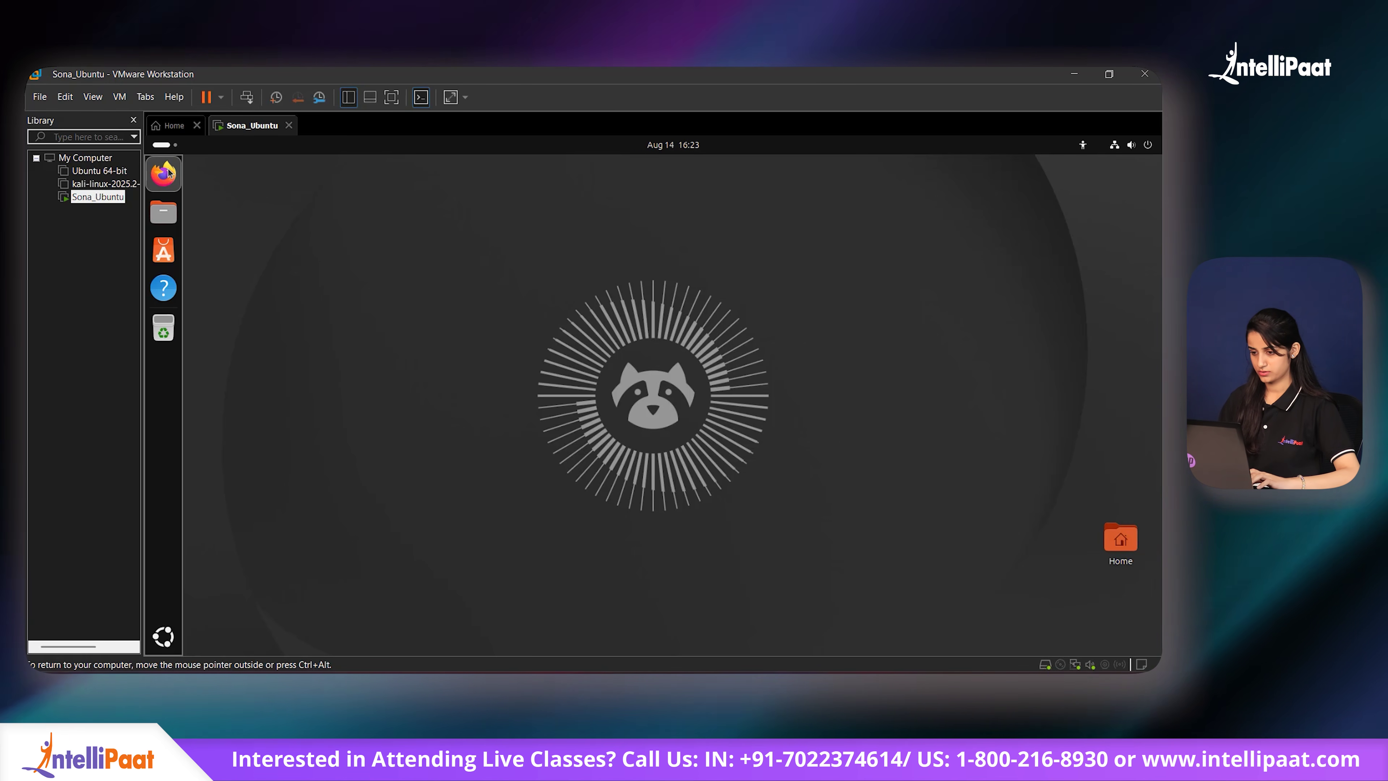
Step: Search for Terminal in the app overview and launch it
key(super)
text(Terminal)
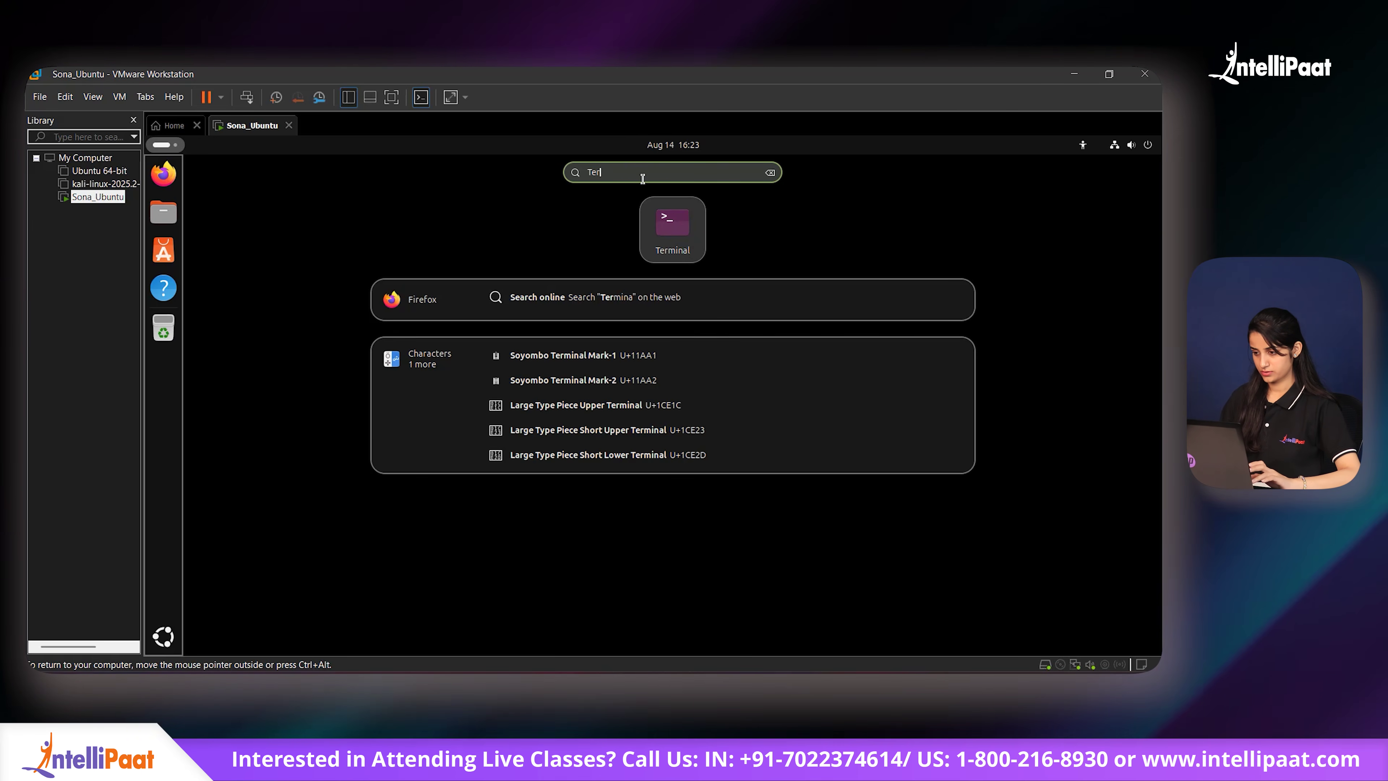
key(BackSpace)
key(BackSpace)
key(BackSpace)
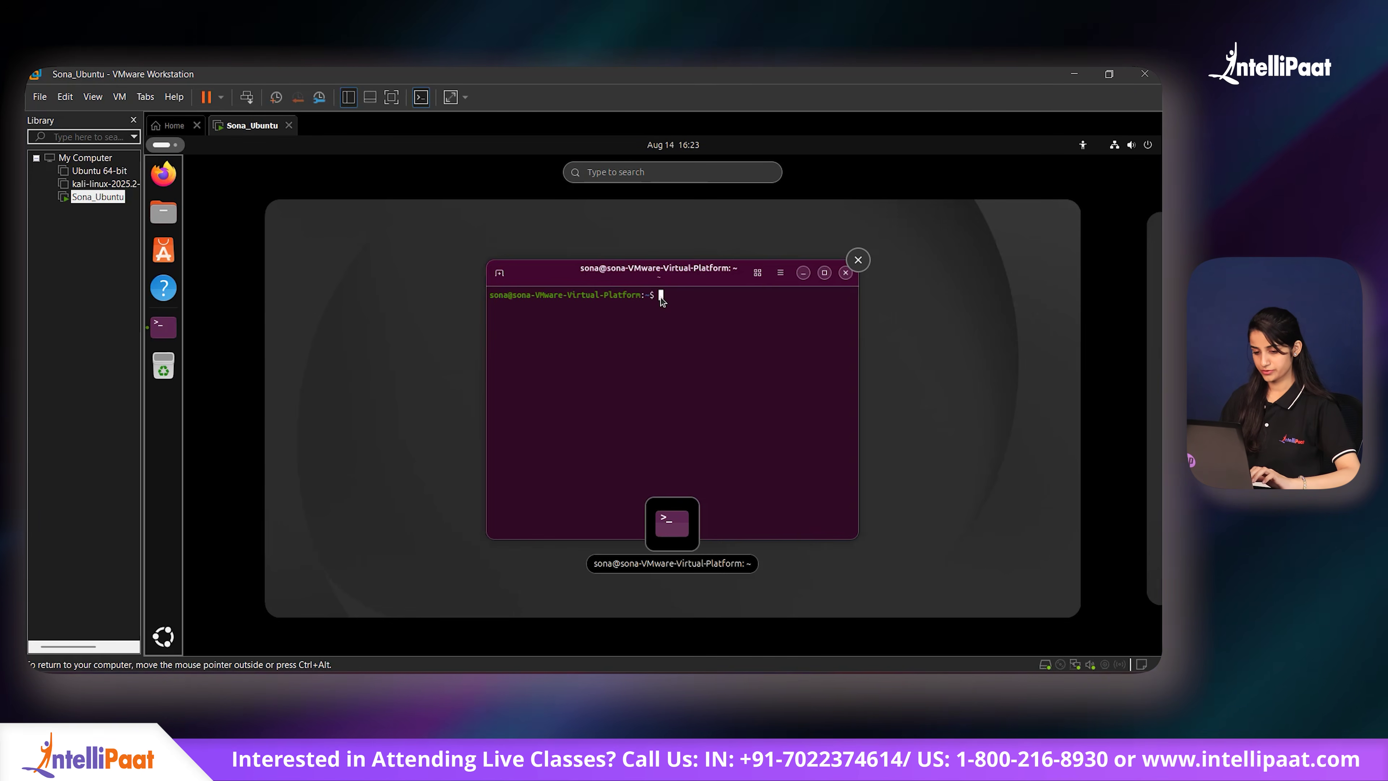
click(664, 300)
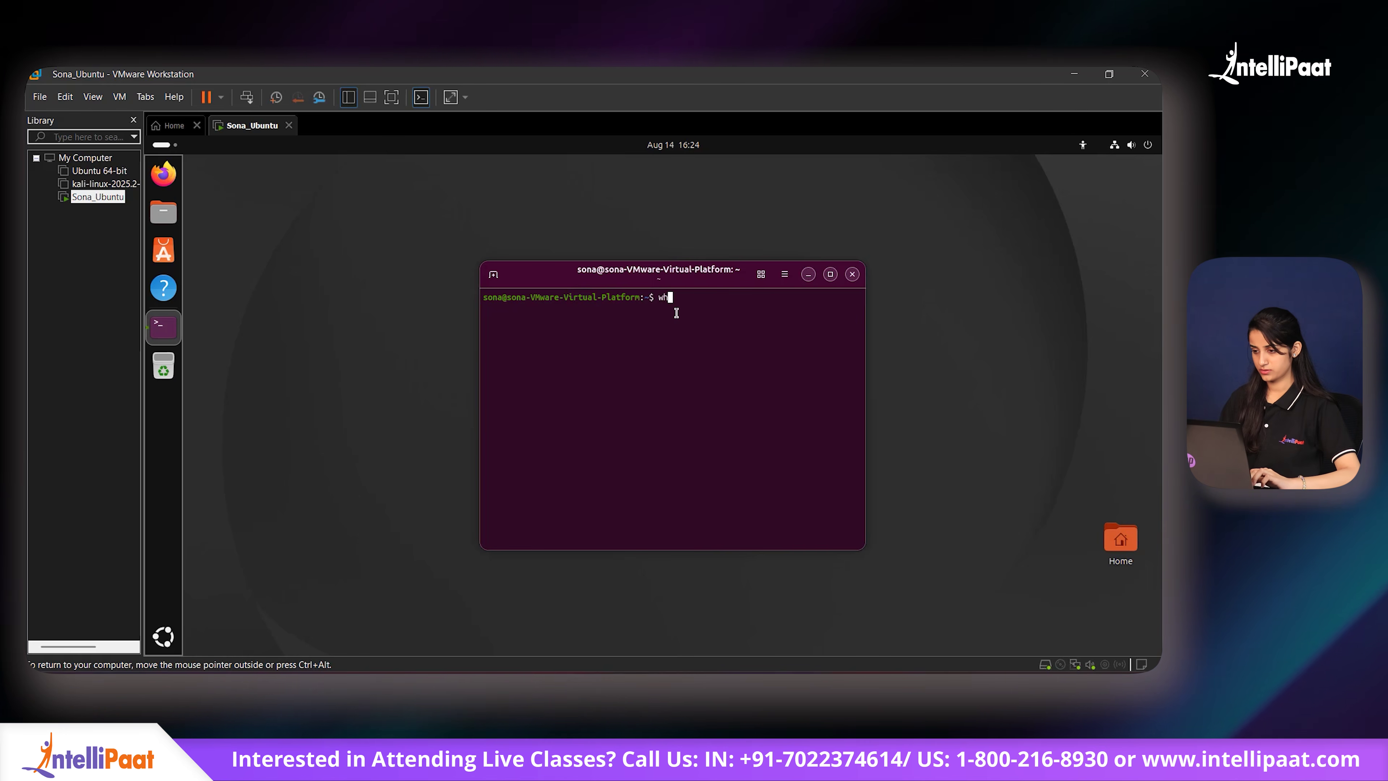
Step: Run whoami and ls in the terminal to show the user and home folders
text(who am)
key(BackSpace)
key(BackSpace)
key(BackSpace)
text(ami)
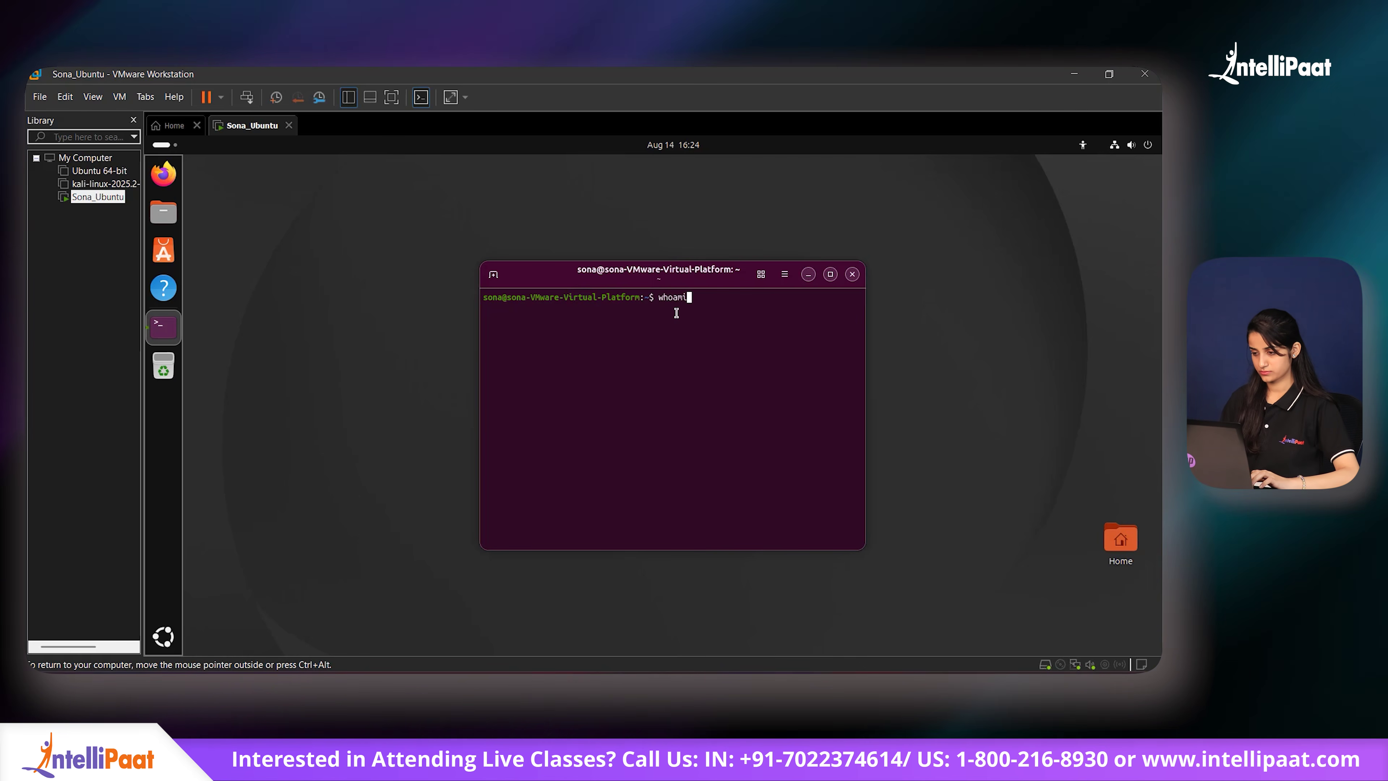
key(Return)
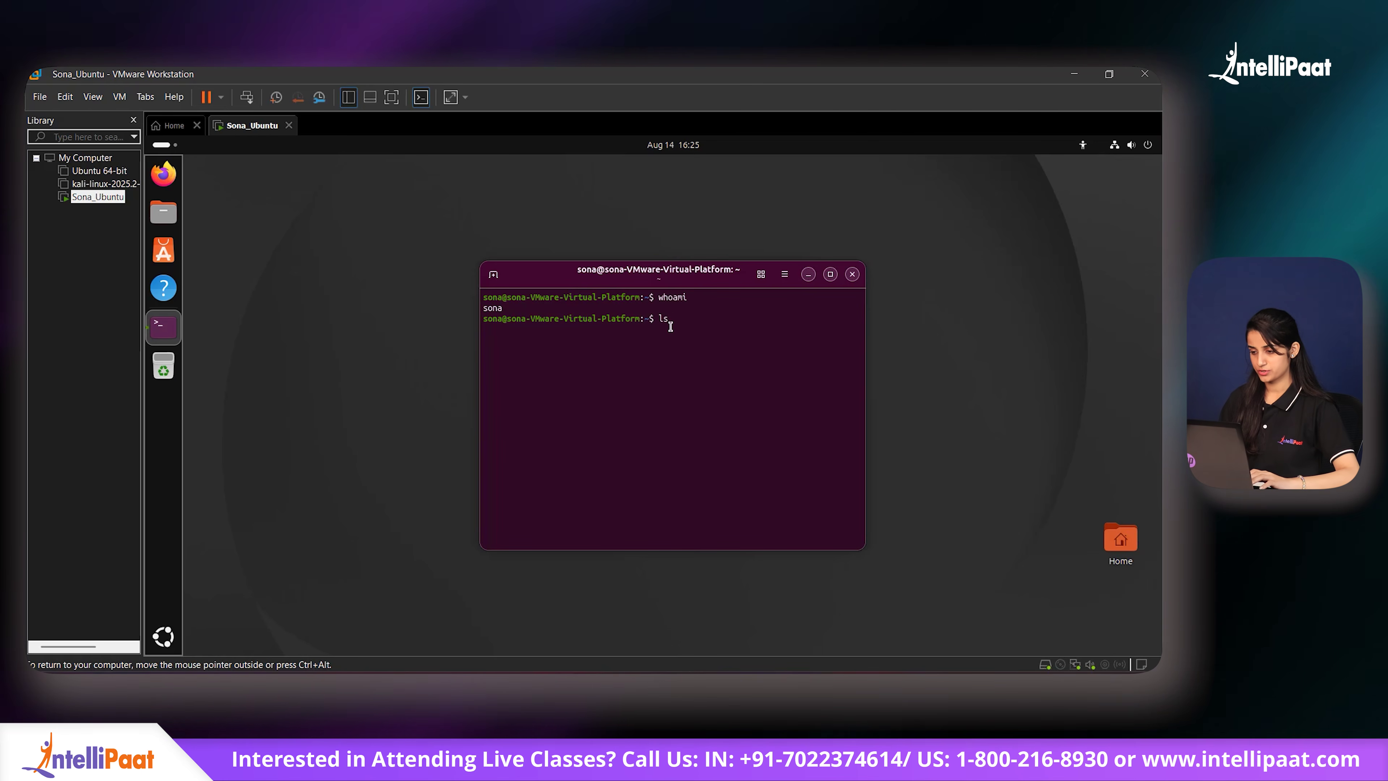
key(Return)
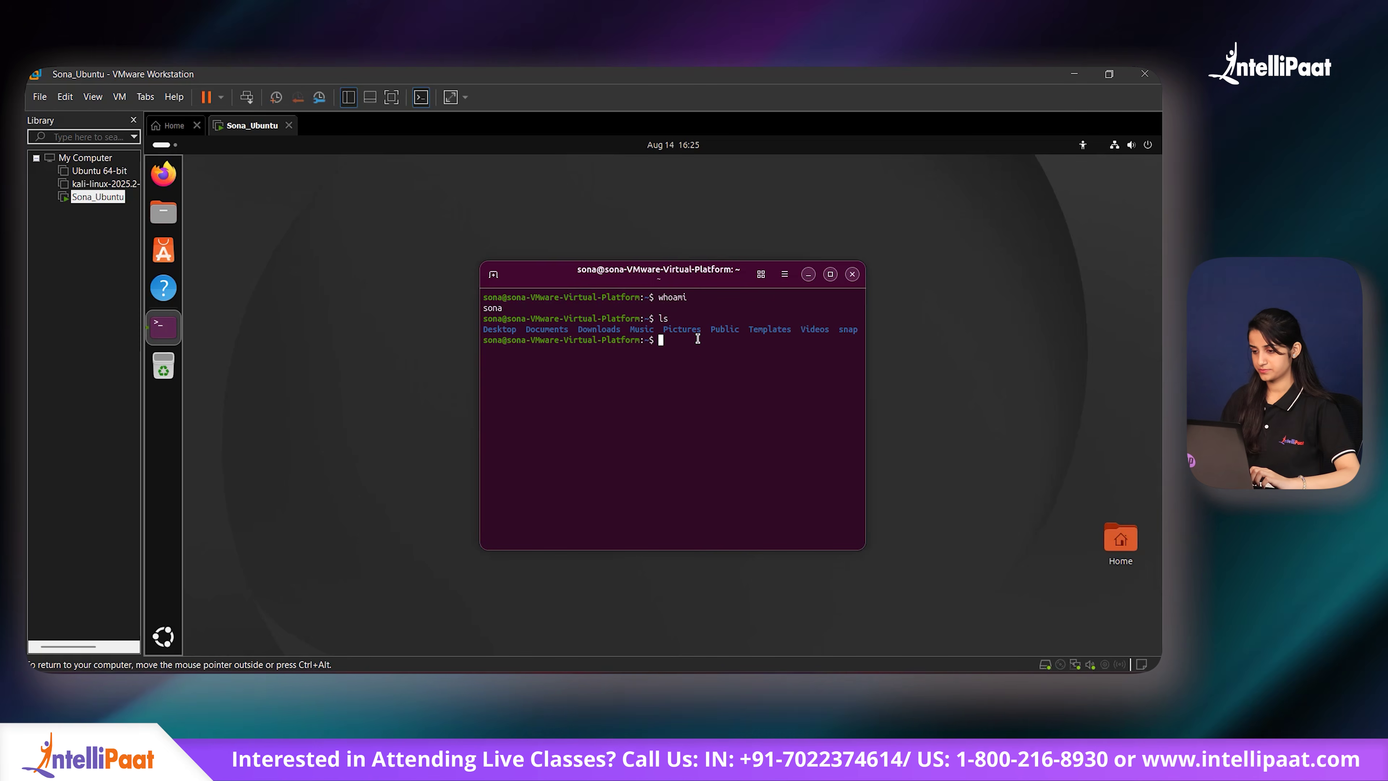
drag(488, 328, 859, 327)
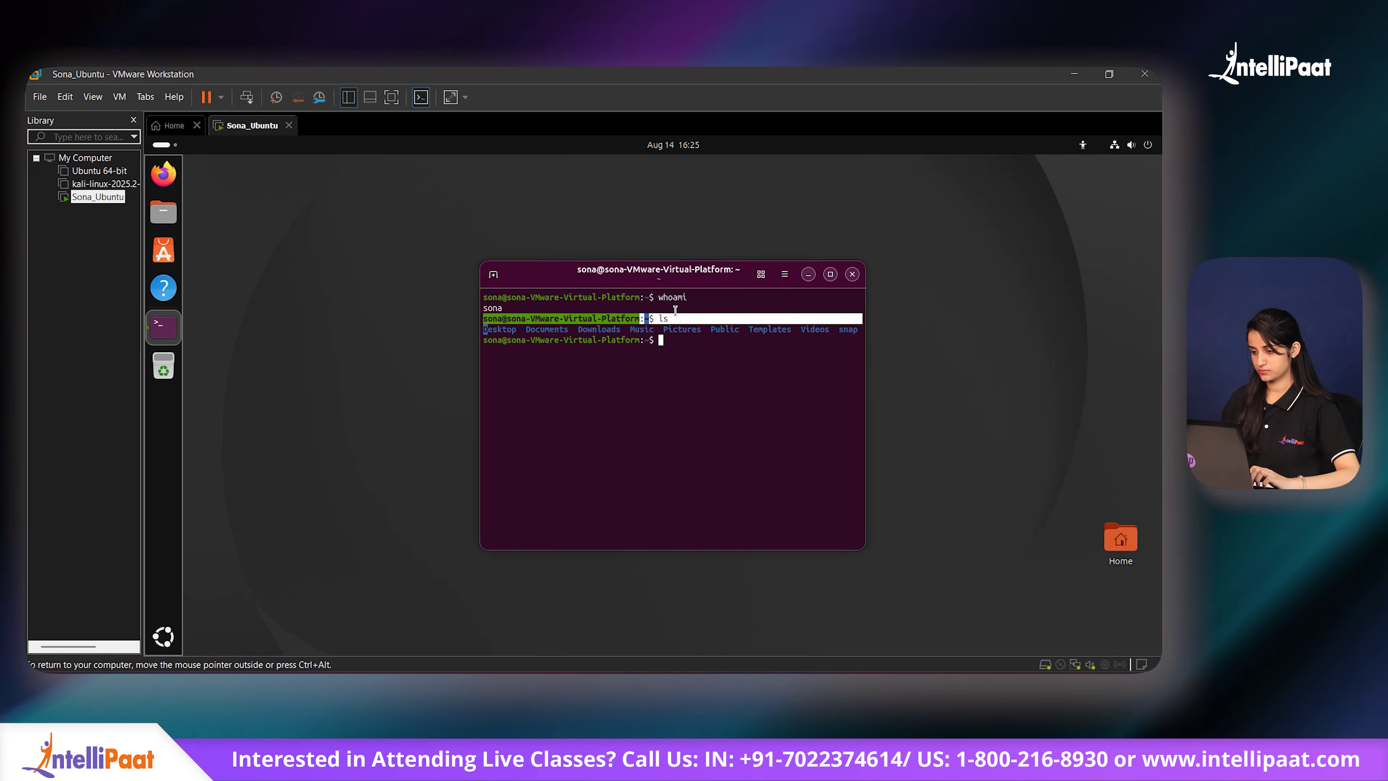
click(751, 395)
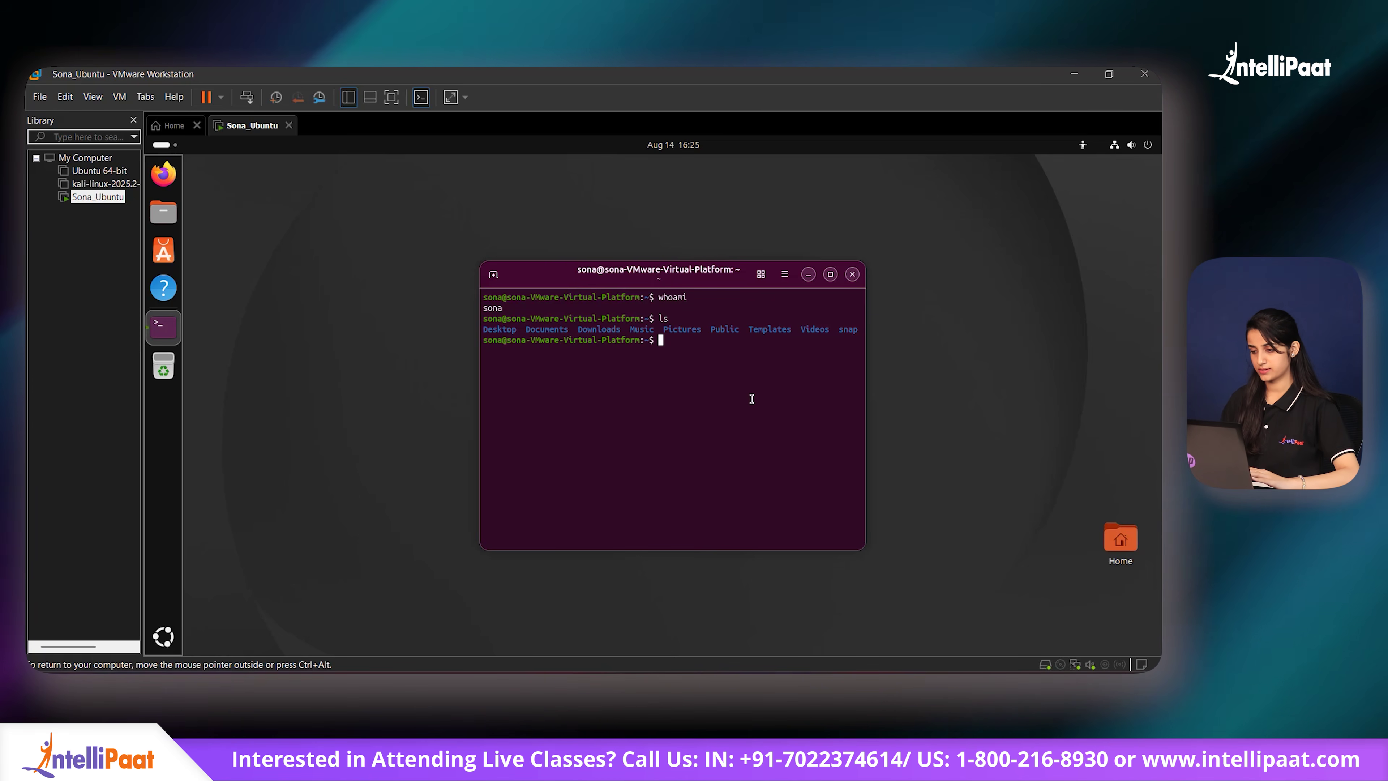